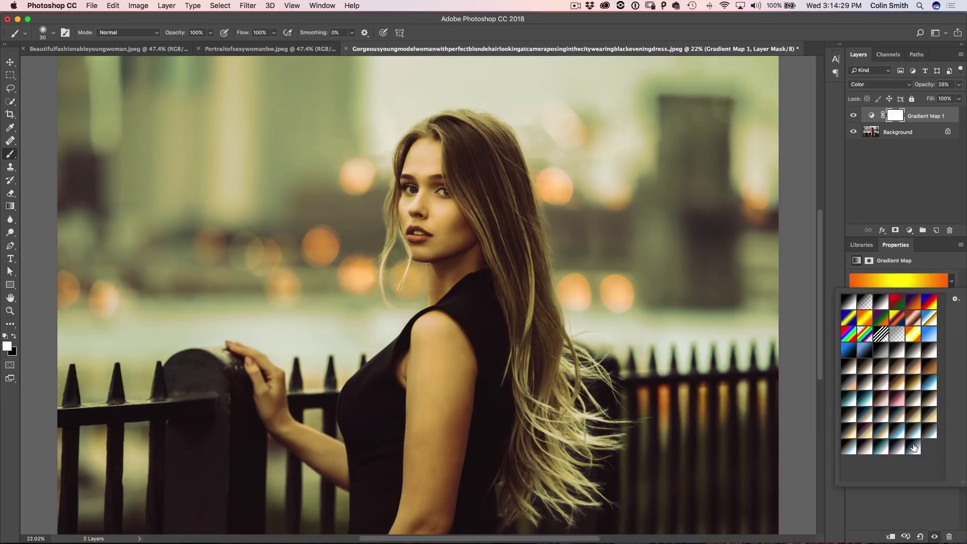
- Try several Photographic Toning gradients on the city portrait's gradient map, finishing with the last preset, dark teal to pale pink
{"action": "left_click", "coordinate": [849, 446]}
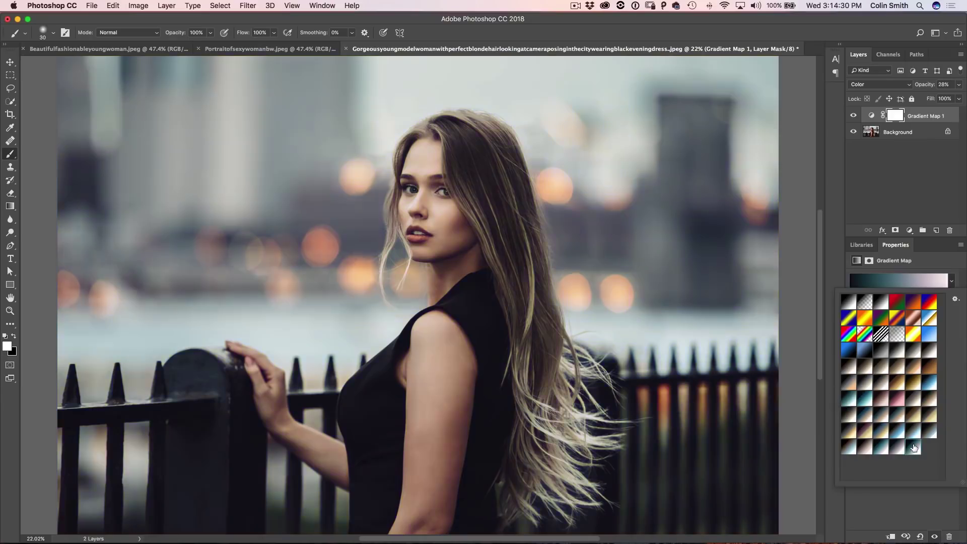
{"action": "left_click", "coordinate": [897, 446]}
{"action": "left_click", "coordinate": [929, 430]}
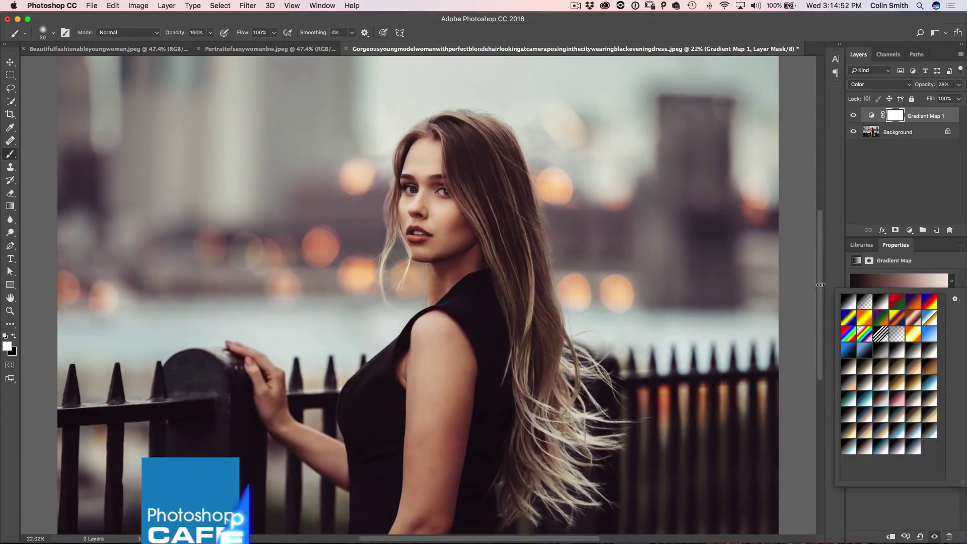
{"action": "left_click", "coordinate": [914, 446]}
{"action": "double_click", "coordinate": [915, 450]}
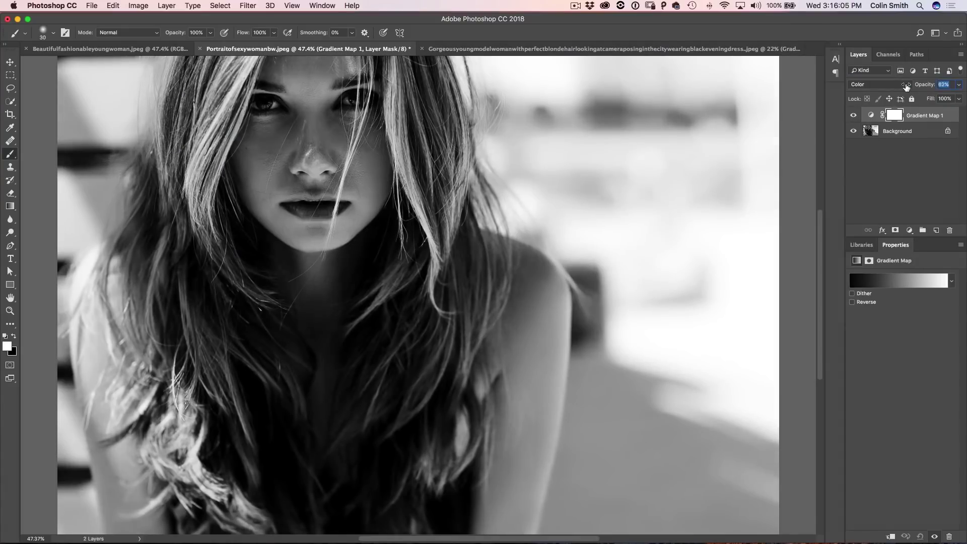
- Apply a dark-teal-to-white toning gradient to the black-and-white portrait's gradient map and show the available gradient preset sets
{"action": "left_click", "coordinate": [951, 281]}
{"action": "left_click", "coordinate": [881, 446]}
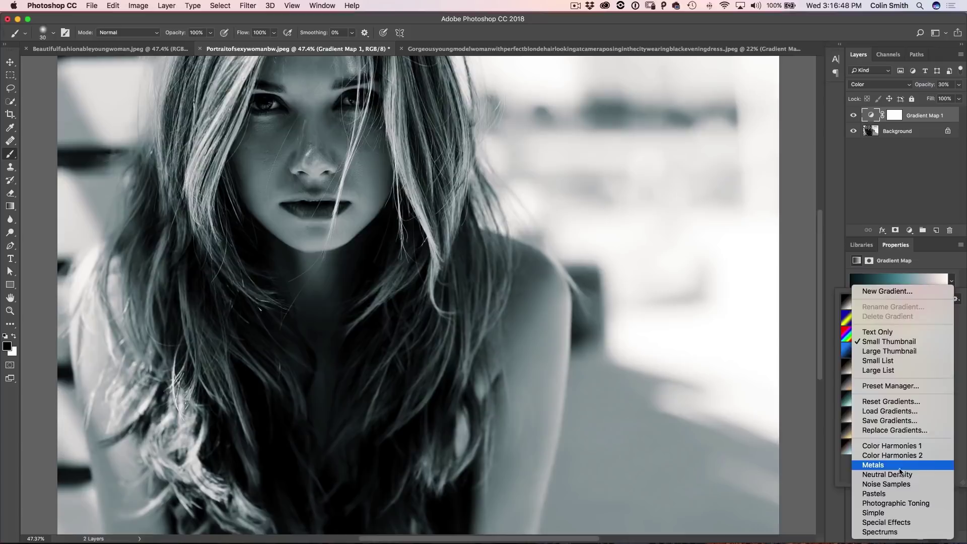
{"action": "left_click", "coordinate": [900, 467]}
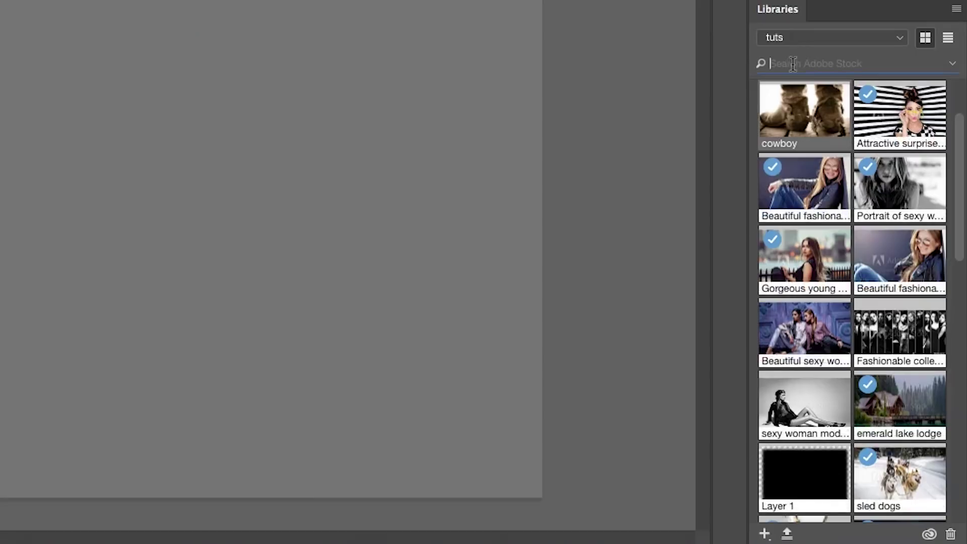
- Search Adobe Stock for "western" and place the rodeo cowboy silhouette image in the placeholder document
{"action": "type", "text": "western"}
{"action": "scroll", "coordinate": [962, 140], "scroll_direction": "down", "scroll_amount": 5}
{"action": "mouse_move", "coordinate": [963, 140]}
{"action": "left_mouse_down"}
{"action": "mouse_move", "coordinate": [937, 449]}
{"action": "mouse_move", "coordinate": [943, 487]}
{"action": "mouse_move", "coordinate": [951, 470]}
{"action": "mouse_move", "coordinate": [928, 363]}
{"action": "mouse_move", "coordinate": [960, 152]}
{"action": "left_mouse_up"}
{"action": "left_click_drag", "start_coordinate": [859, 151], "coordinate": [468, 164]}
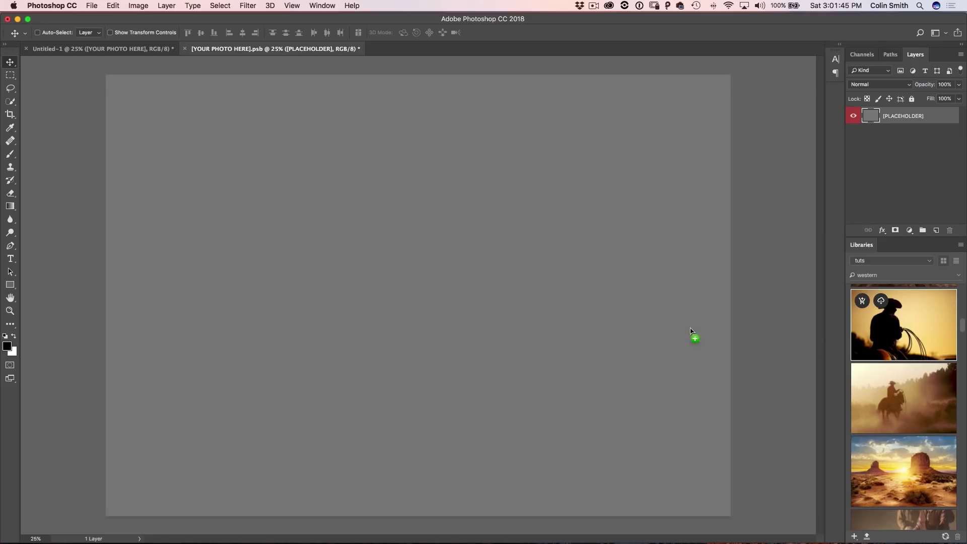
{"action": "left_click_drag", "start_coordinate": [691, 331], "coordinate": [373, 319]}
- Reposition and scale the placed cowboy image so it fills the whole canvas
{"action": "left_click_drag", "start_coordinate": [466, 187], "coordinate": [514, 195]}
{"action": "left_click_drag", "start_coordinate": [729, 491], "coordinate": [770, 518]}
{"action": "key", "text": "Return"}
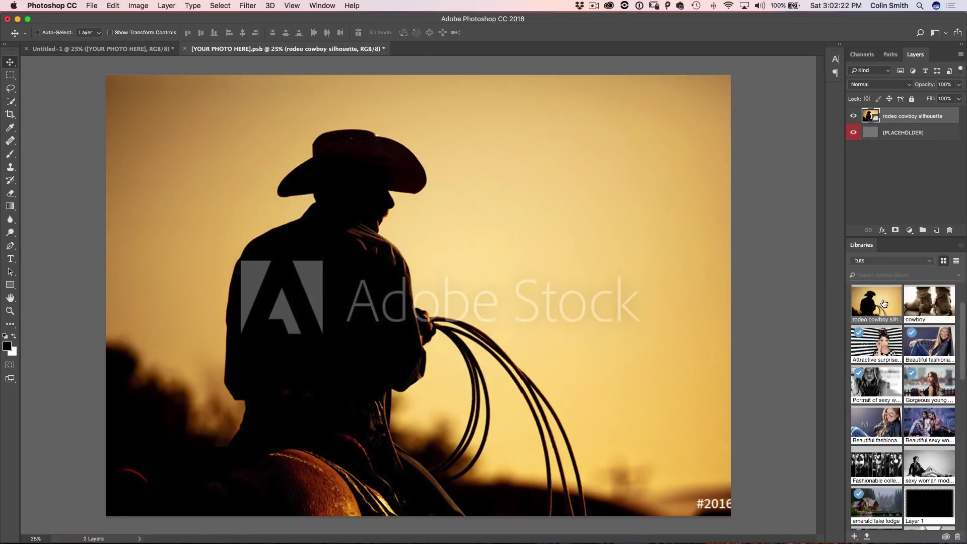
- License the "rodeo cowboy silhouette" Adobe Stock image from the tuts library
{"action": "right_click", "coordinate": [886, 301]}
{"action": "left_click", "coordinate": [904, 304]}
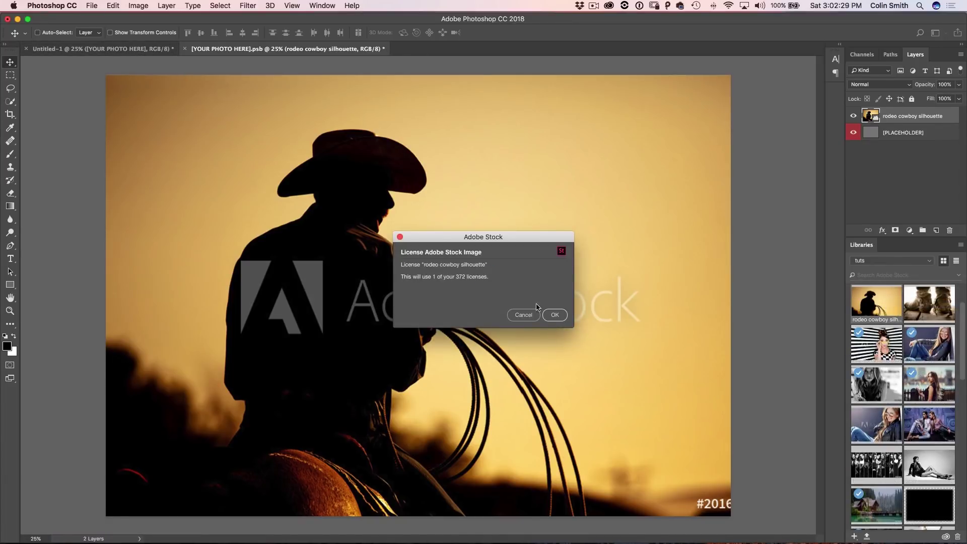
{"action": "left_click", "coordinate": [555, 315]}
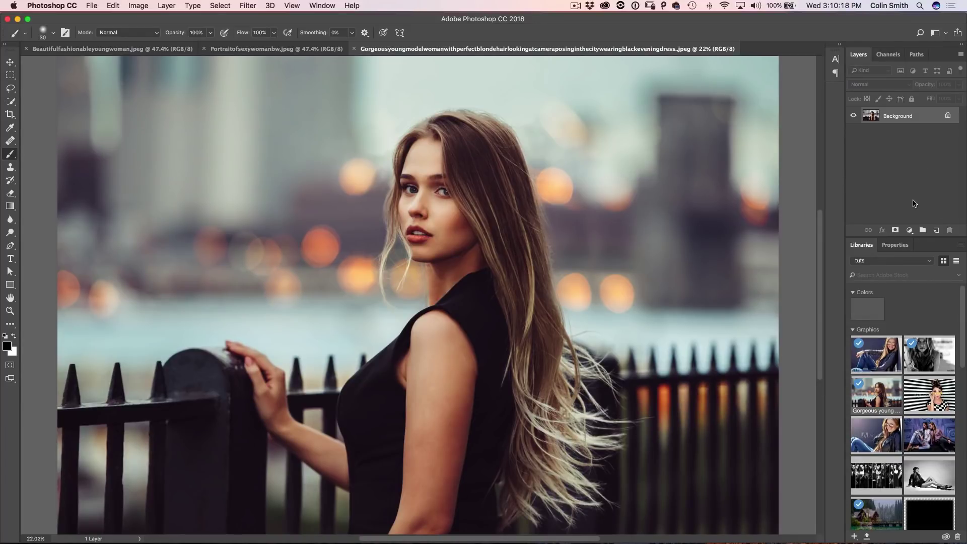
- Add a Gradient Map adjustment layer above the city portrait's Background and apply the bright-blue-to-light-blue gradient preset
{"action": "left_click", "coordinate": [910, 230]}
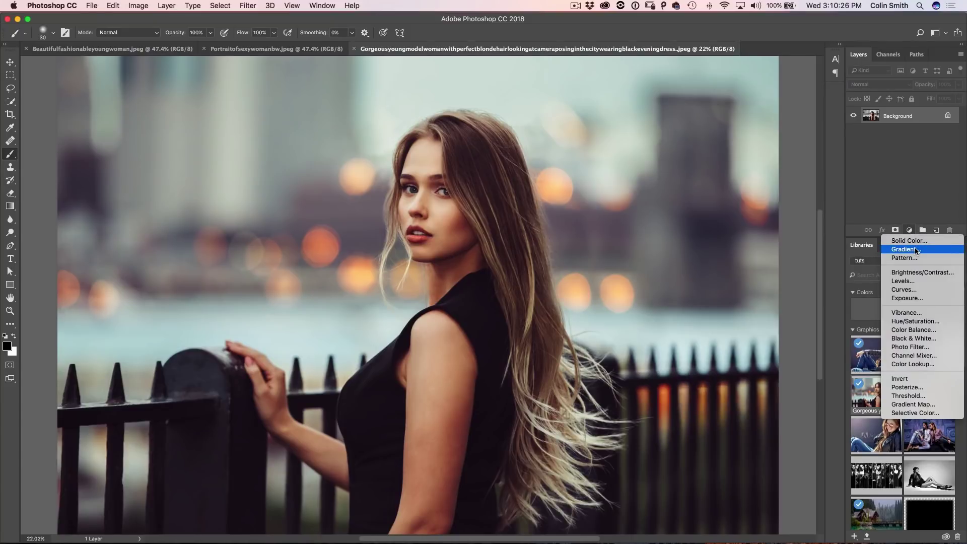
{"action": "left_click", "coordinate": [919, 404]}
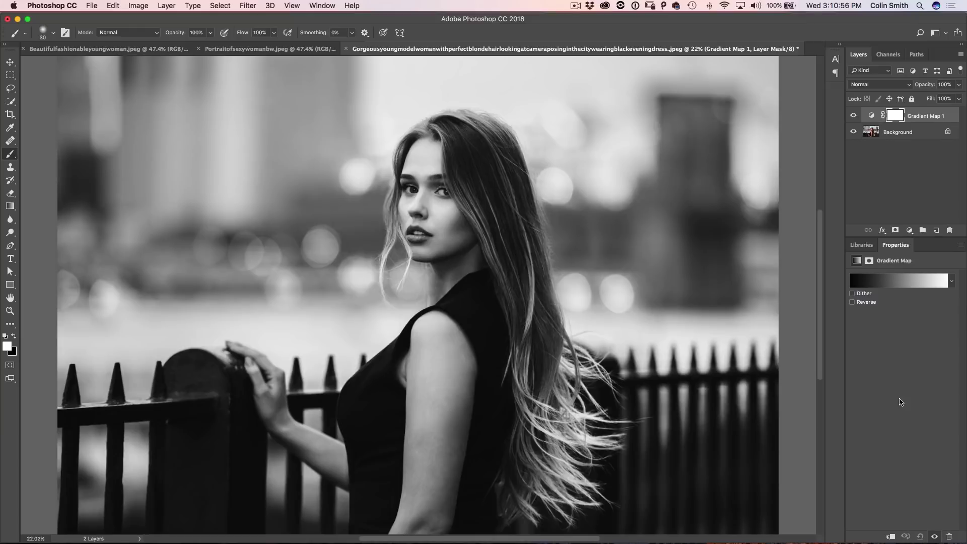
{"action": "left_click", "coordinate": [900, 282]}
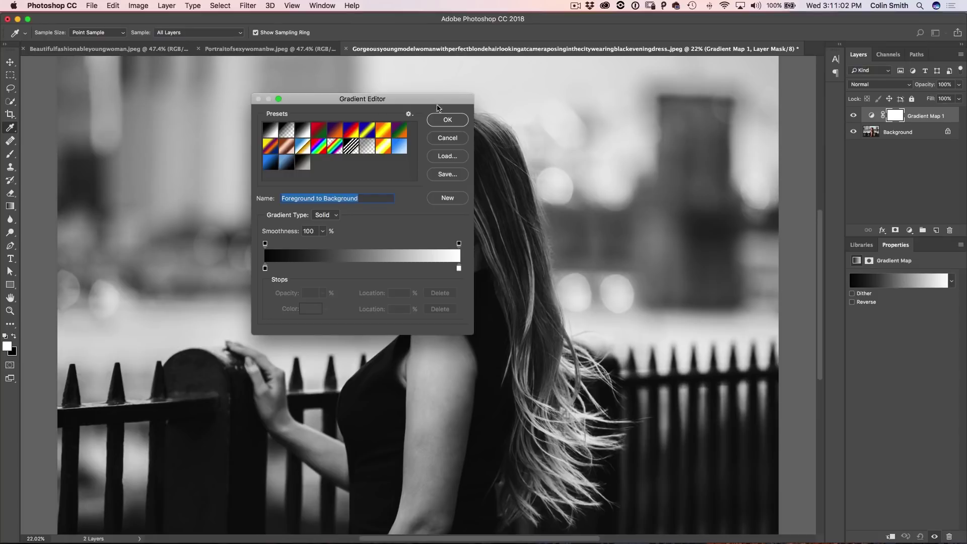
{"action": "left_click_drag", "start_coordinate": [436, 103], "coordinate": [779, 66]}
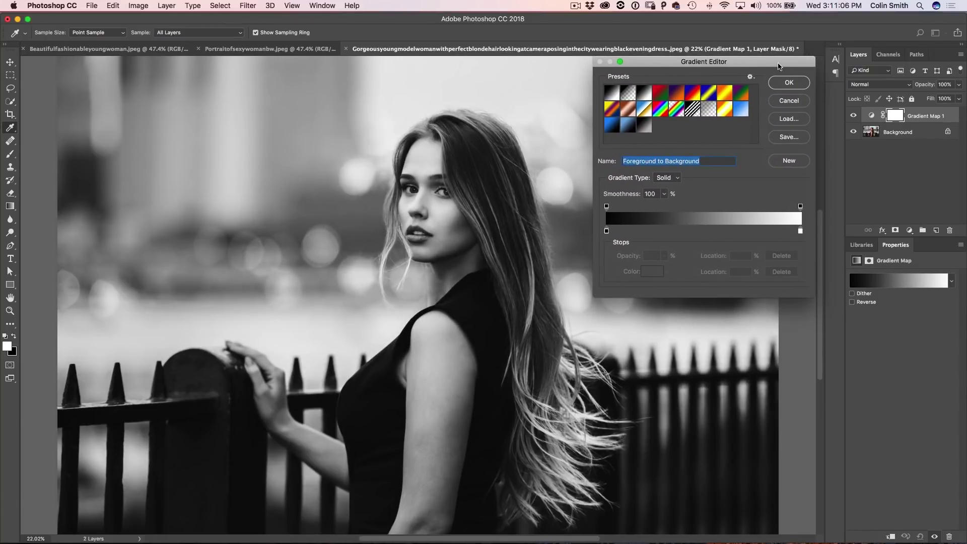
{"action": "left_click", "coordinate": [738, 110]}
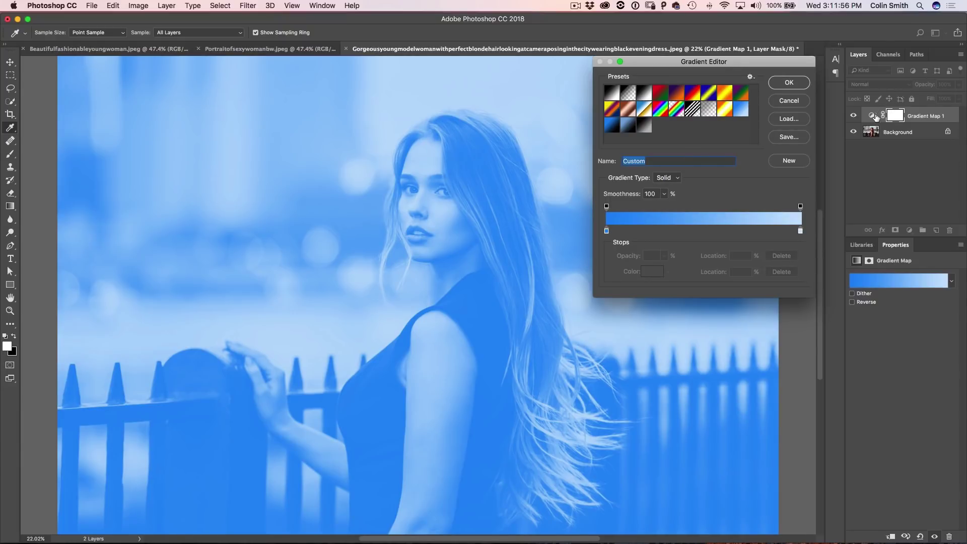
{"action": "left_click", "coordinate": [790, 83]}
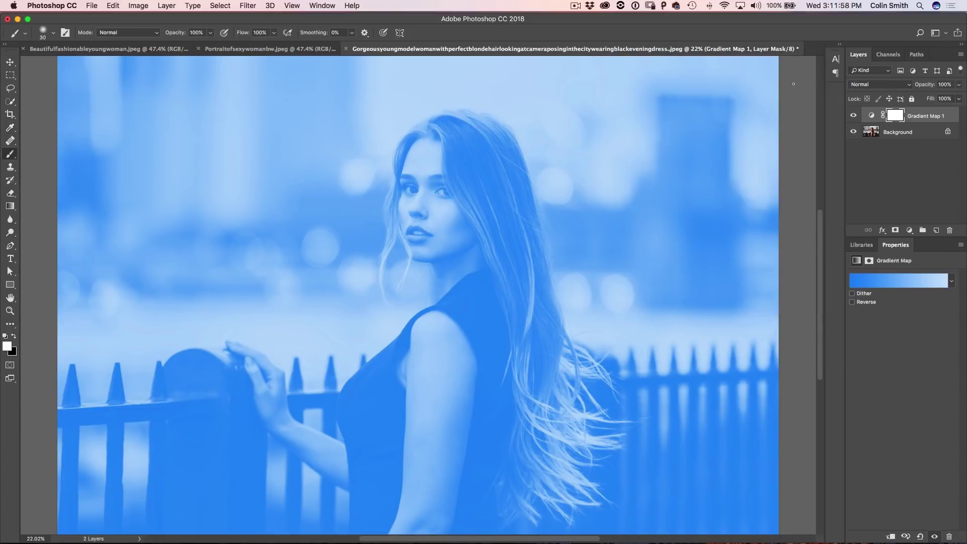
- Set the gradient map layer's blend mode to Color and its opacity to 28%
{"action": "left_click", "coordinate": [871, 117]}
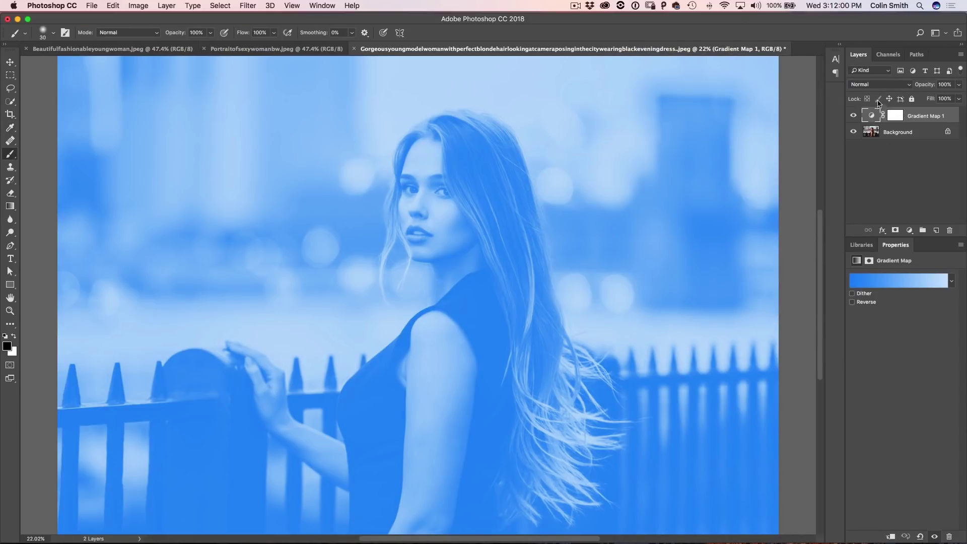
{"action": "left_click", "coordinate": [874, 86]}
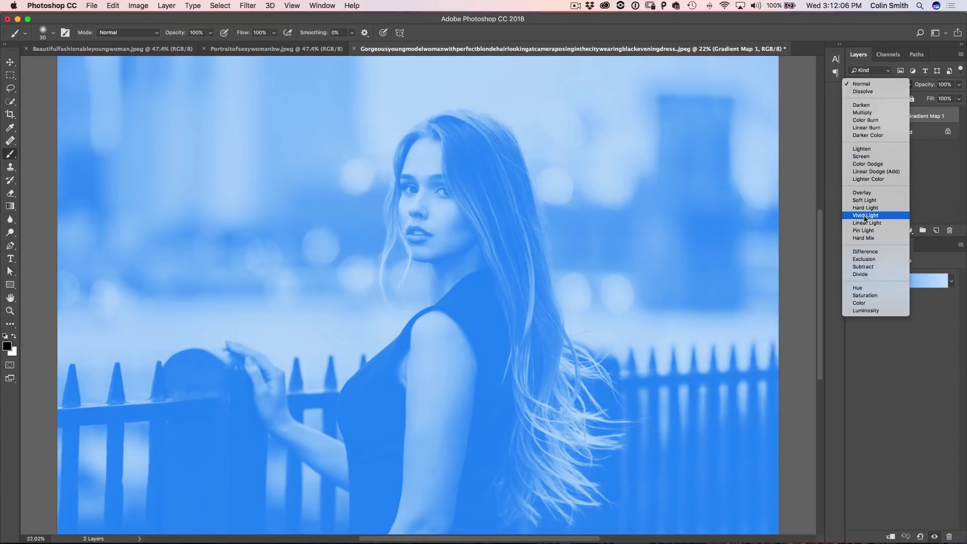
{"action": "left_click", "coordinate": [878, 304]}
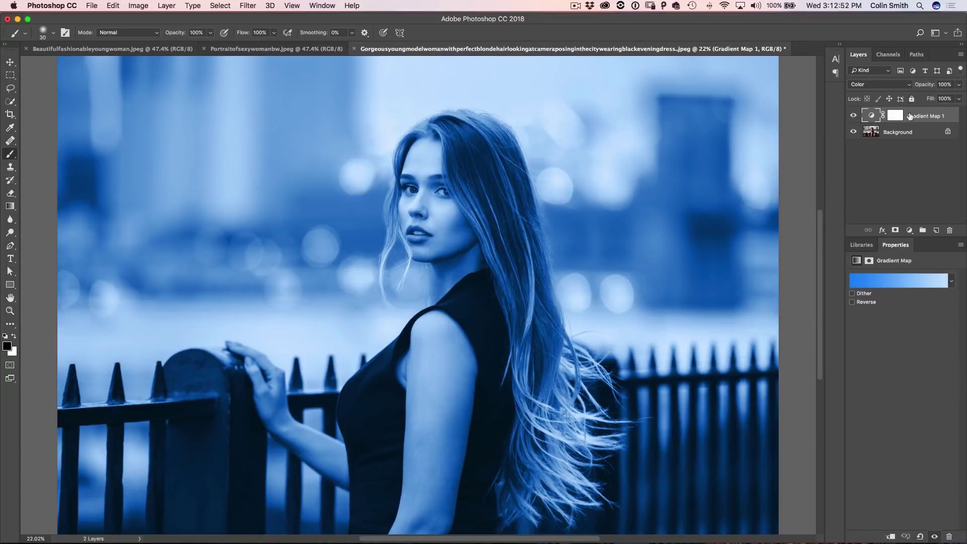
{"action": "left_click", "coordinate": [959, 84]}
{"action": "left_click_drag", "start_coordinate": [960, 98], "coordinate": [925, 99]}
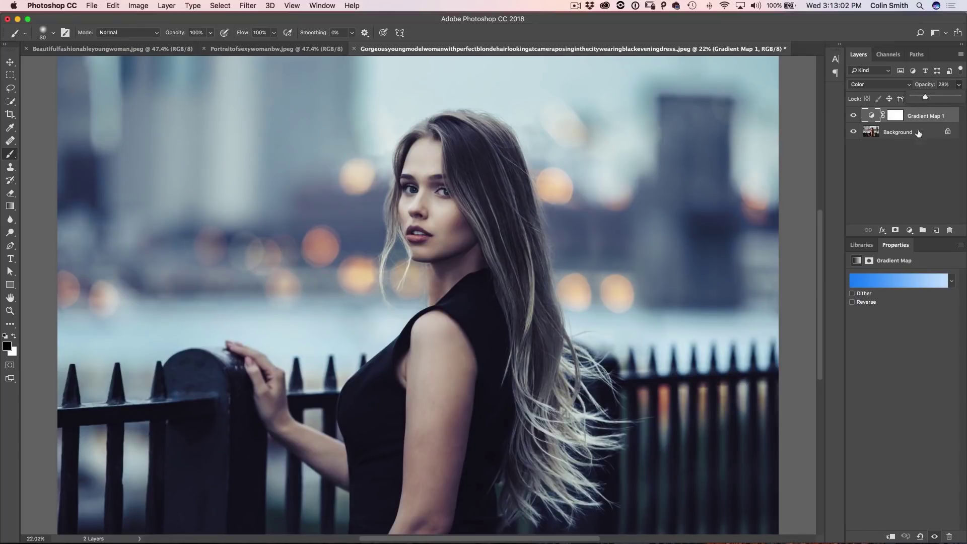
{"action": "left_click", "coordinate": [909, 179]}
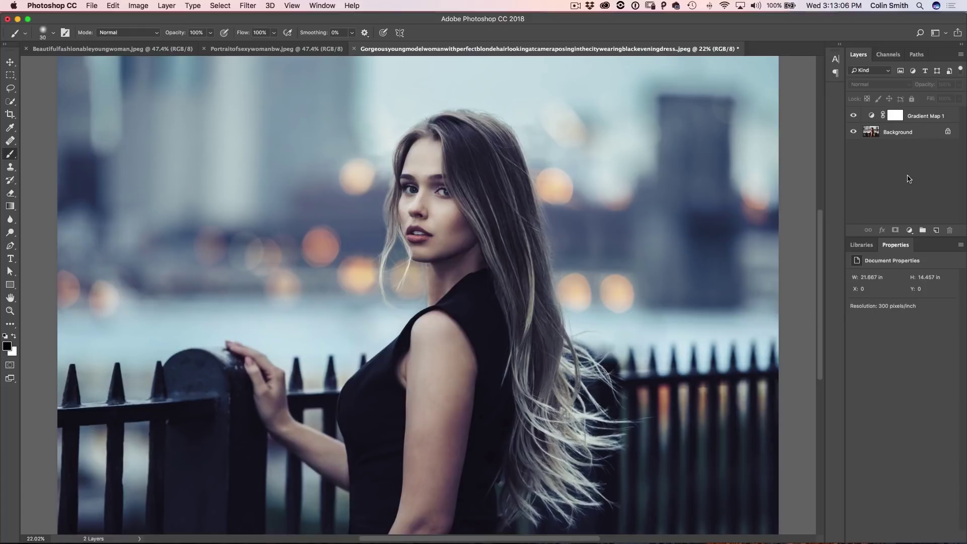
- Hide and show the gradient map layer to compare the photo with and without the toning, and reselect the layer
{"action": "left_click", "coordinate": [853, 116]}
{"action": "left_click", "coordinate": [853, 116]}
{"action": "left_click", "coordinate": [872, 116]}
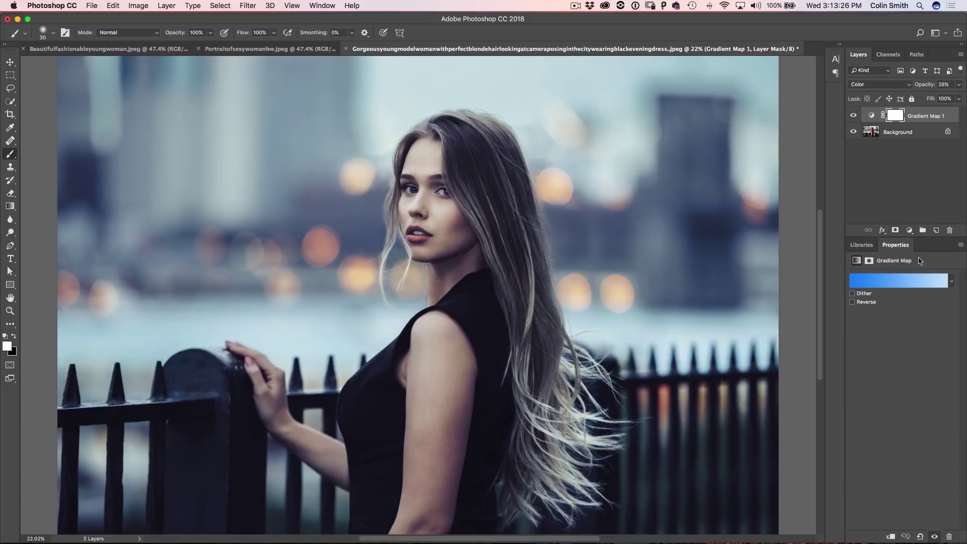
- Apply the orange-yellow-orange preset to the gradient map and append the Photographic Toning gradients to the enlarged preset list
{"action": "left_click", "coordinate": [951, 282]}
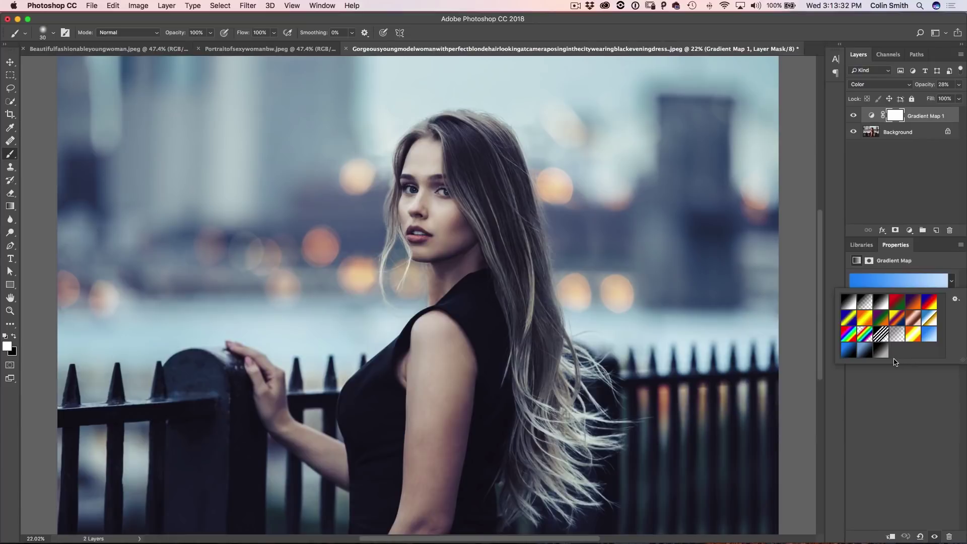
{"action": "left_click", "coordinate": [868, 318]}
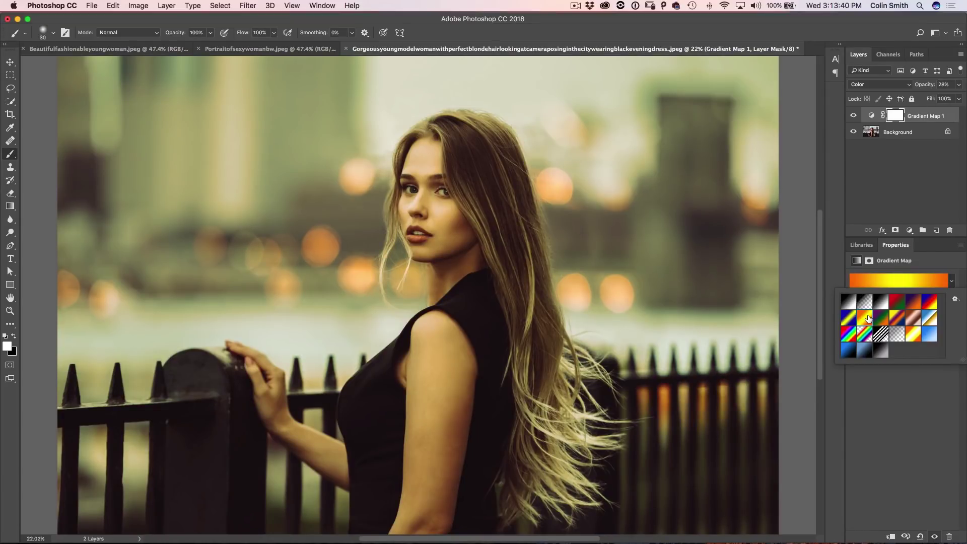
{"action": "left_click", "coordinate": [955, 300]}
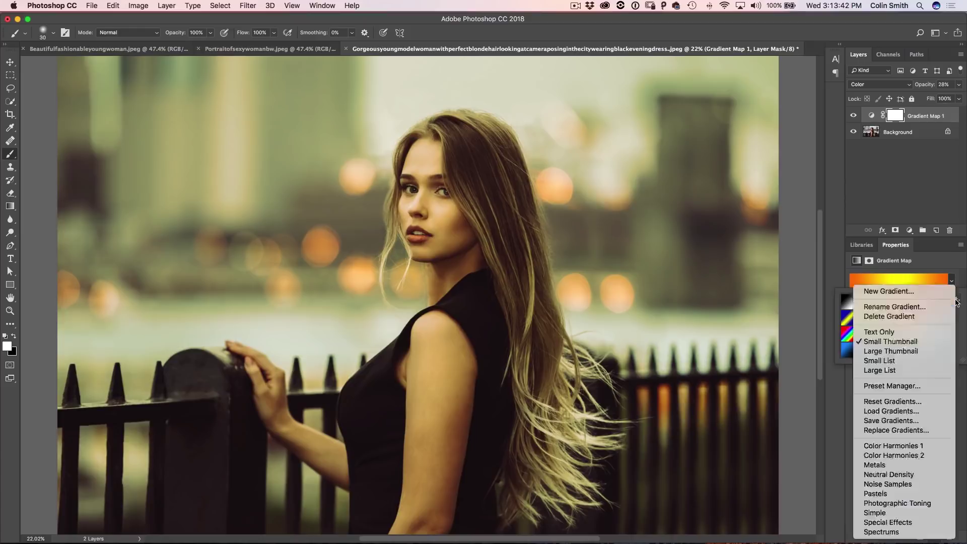
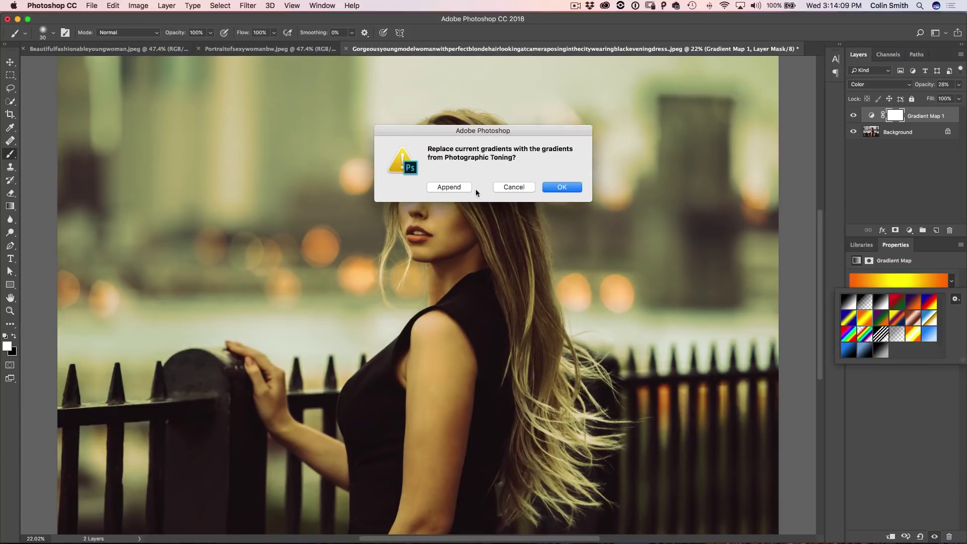
{"action": "left_click", "coordinate": [452, 187]}
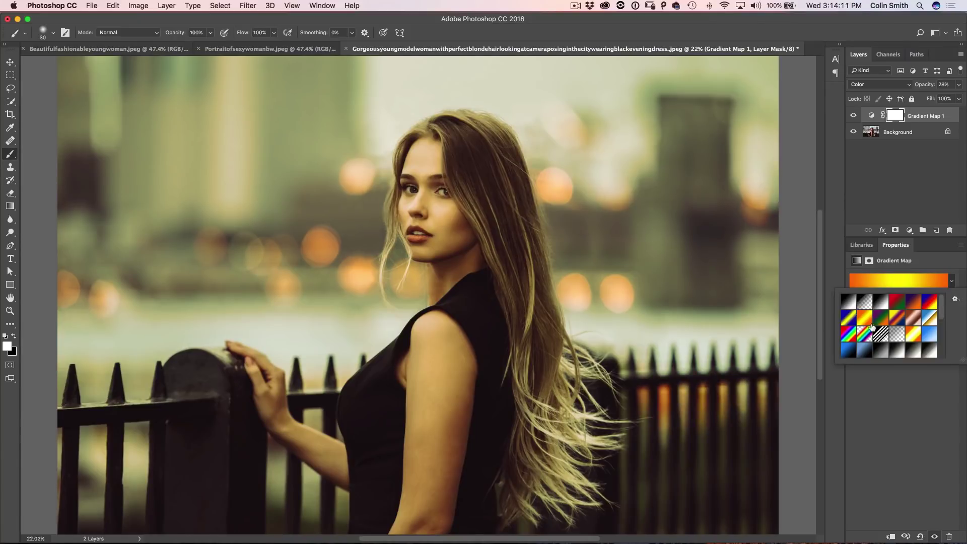
{"action": "left_click_drag", "start_coordinate": [962, 363], "coordinate": [933, 485]}
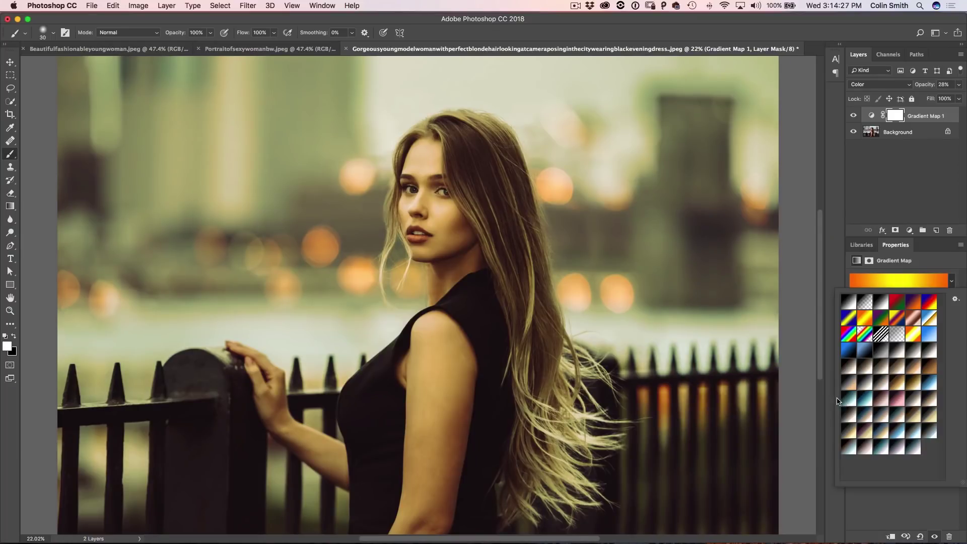
- Try several Photographic Toning gradients, keep the last preset, dark teal to pale pink, and compare the photo with and without it
{"action": "left_click", "coordinate": [914, 447]}
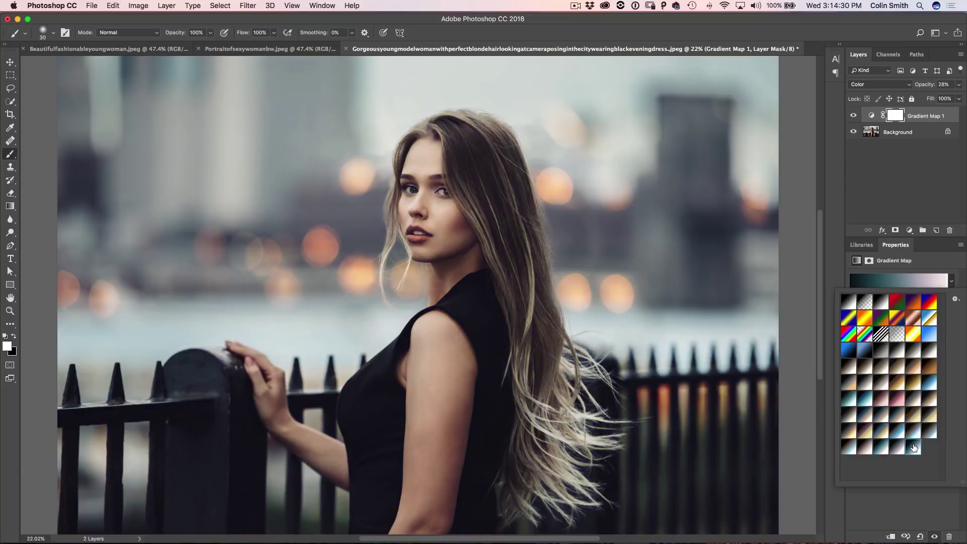
{"action": "left_click", "coordinate": [865, 445]}
{"action": "left_click", "coordinate": [850, 447]}
{"action": "left_click", "coordinate": [851, 432]}
{"action": "left_click", "coordinate": [861, 433]}
{"action": "left_click", "coordinate": [858, 448]}
{"action": "left_click", "coordinate": [849, 447]}
{"action": "left_click", "coordinate": [880, 447]}
{"action": "left_click", "coordinate": [896, 448]}
{"action": "left_click", "coordinate": [913, 431]}
{"action": "left_click", "coordinate": [925, 432]}
{"action": "left_click", "coordinate": [912, 416]}
{"action": "left_click", "coordinate": [899, 399]}
{"action": "left_click", "coordinate": [882, 399]}
{"action": "left_click", "coordinate": [914, 446]}
{"action": "left_click", "coordinate": [855, 117]}
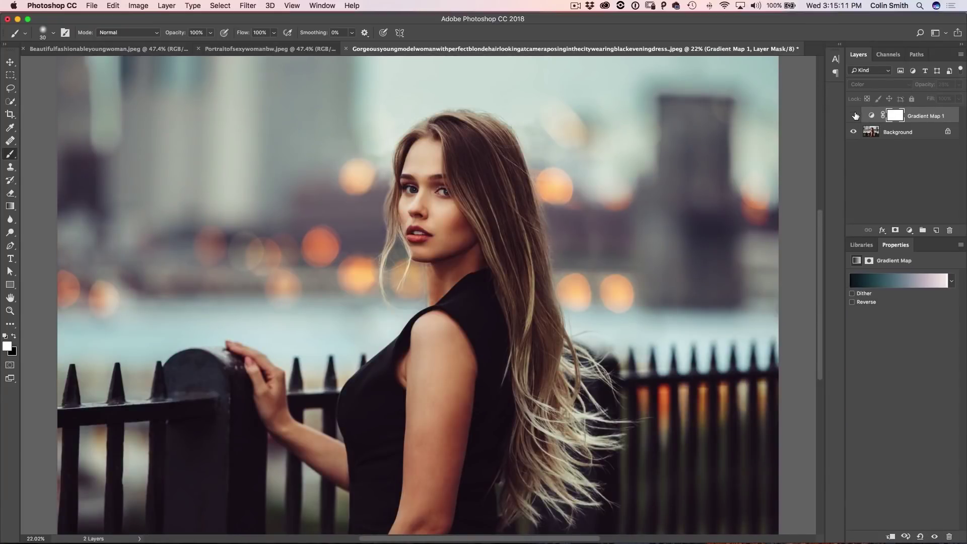
{"action": "left_click", "coordinate": [855, 116]}
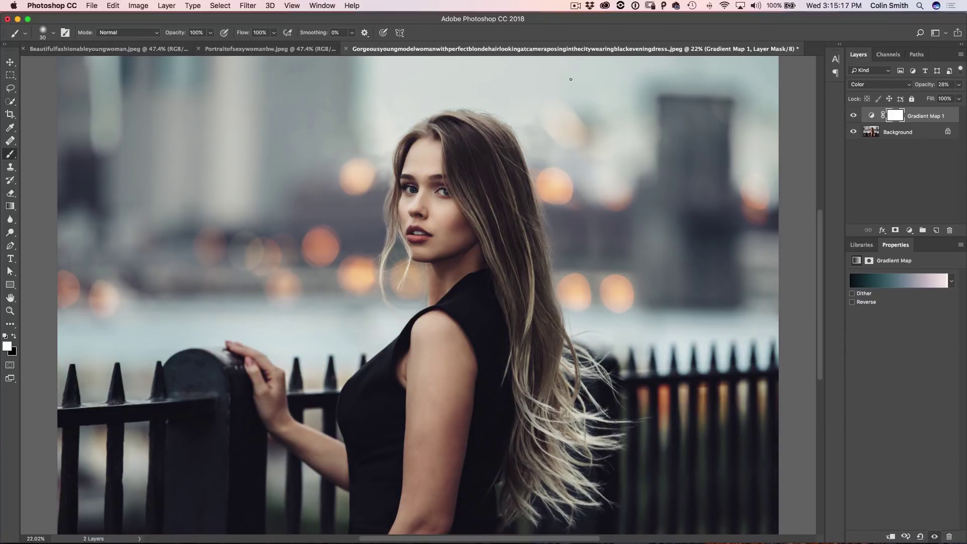
- Add a Gradient Map adjustment layer to the black-and-white portrait document and set its blend mode to Color
{"action": "left_click", "coordinate": [279, 49]}
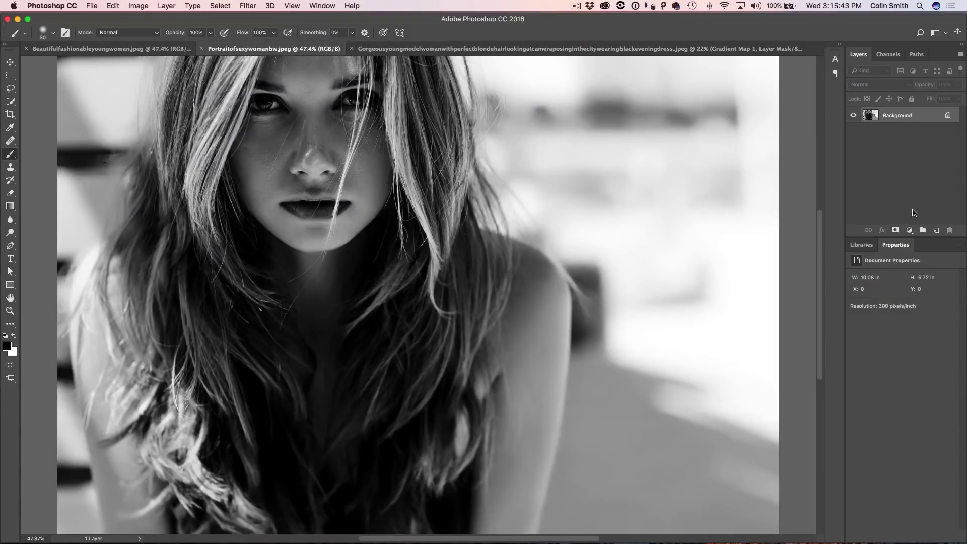
{"action": "left_click", "coordinate": [910, 230]}
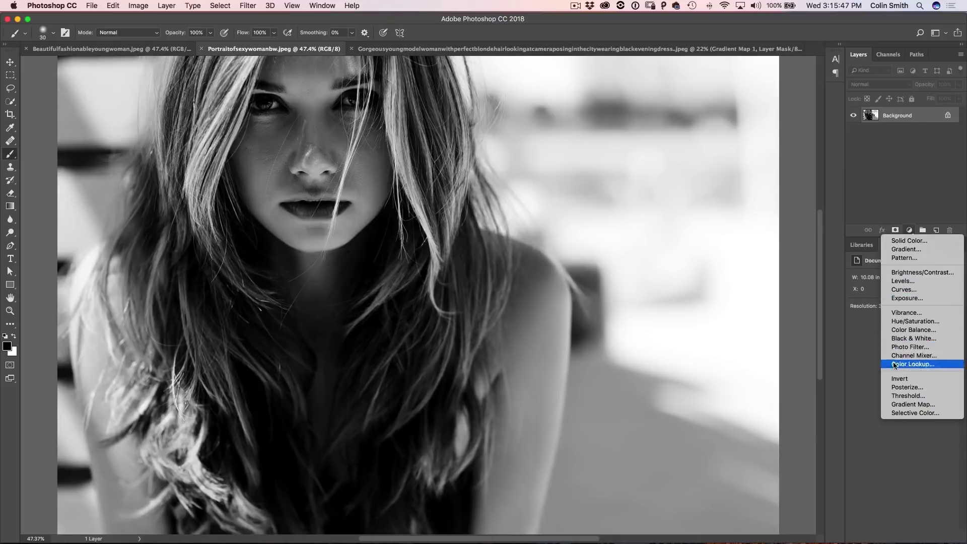
{"action": "left_click", "coordinate": [900, 404]}
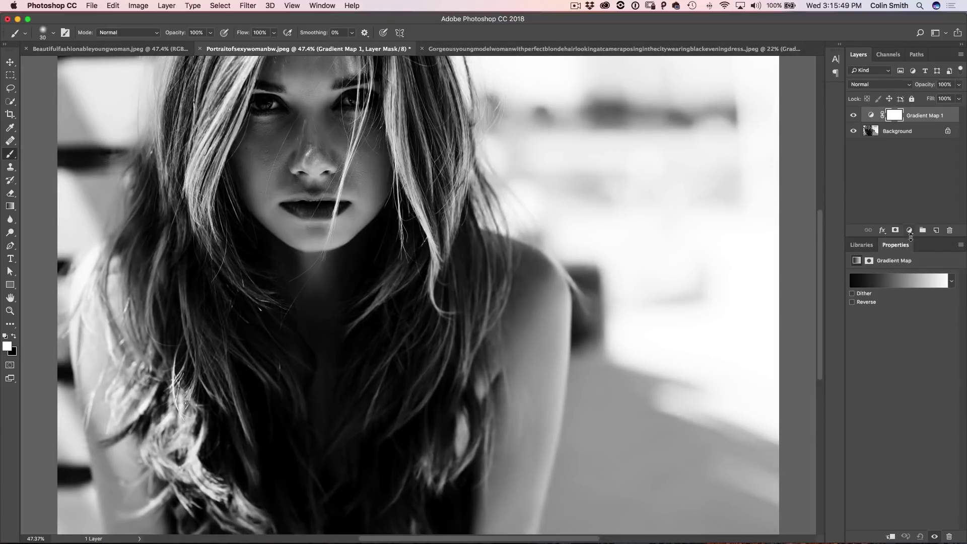
{"action": "left_click", "coordinate": [881, 84]}
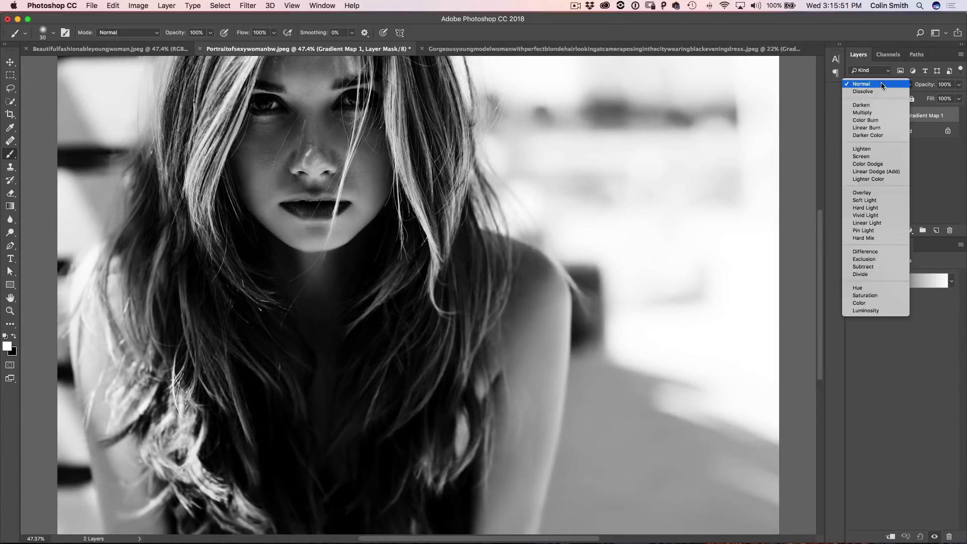
{"action": "left_click", "coordinate": [878, 302]}
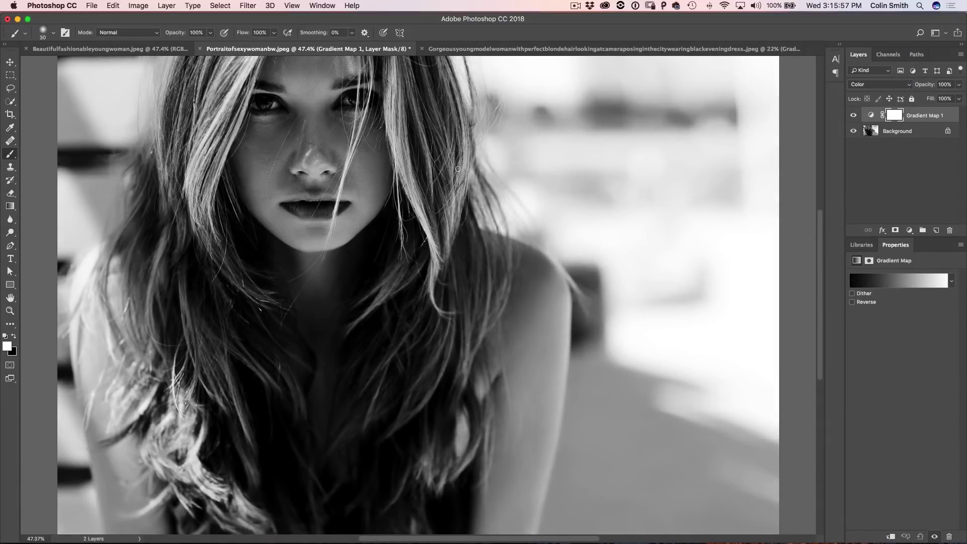
- Compare the black-and-white portrait with and without the gradient map layer, and set that layer's opacity to 50%
{"action": "left_click", "coordinate": [854, 115]}
{"action": "left_click", "coordinate": [854, 116]}
{"action": "left_click_drag", "start_coordinate": [925, 85], "coordinate": [906, 87]}
{"action": "key", "text": "Return"}
- Try several gradient presets on the black-and-white portrait's gradient map, including blue-toned ones and the orange-yellow-orange preset
{"action": "left_click", "coordinate": [952, 282]}
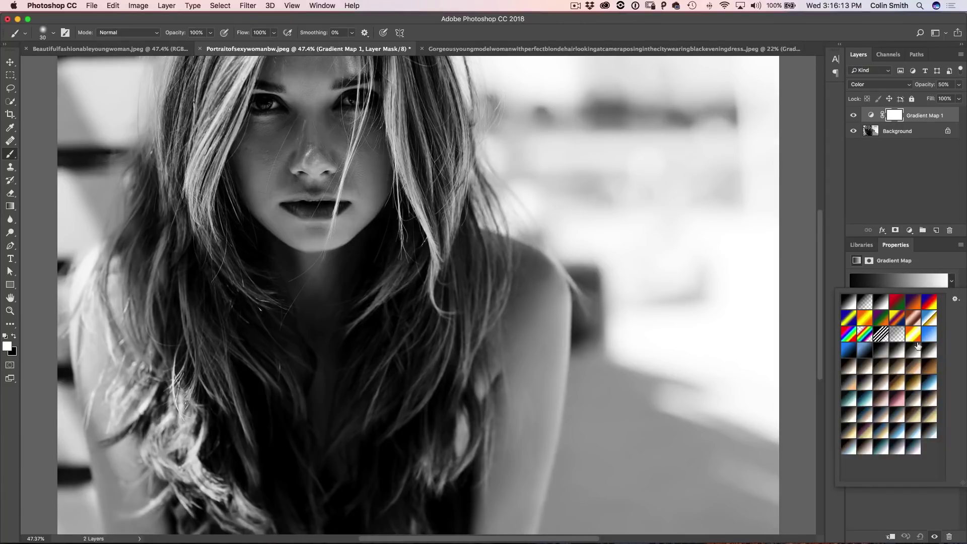
{"action": "left_click", "coordinate": [895, 382]}
{"action": "left_click", "coordinate": [898, 412]}
{"action": "left_click", "coordinate": [897, 432]}
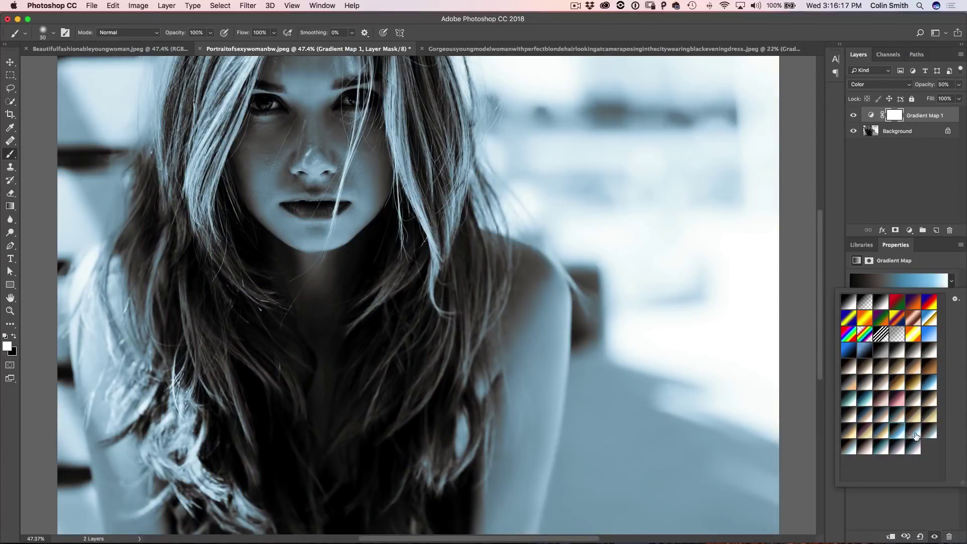
{"action": "left_click", "coordinate": [865, 318]}
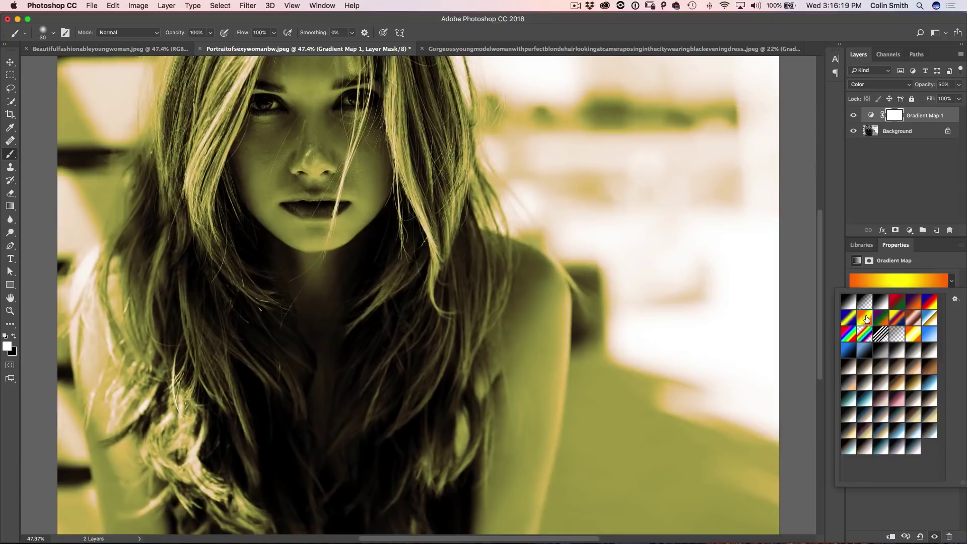
- Try Photographic Toning gradients from the end of the preset list, keep the dark teal to pale pink one, and reselect the gradient map layer
{"action": "left_click", "coordinate": [850, 430]}
{"action": "left_click", "coordinate": [855, 449]}
{"action": "left_click", "coordinate": [884, 447]}
{"action": "left_click", "coordinate": [898, 449]}
{"action": "left_click", "coordinate": [883, 447]}
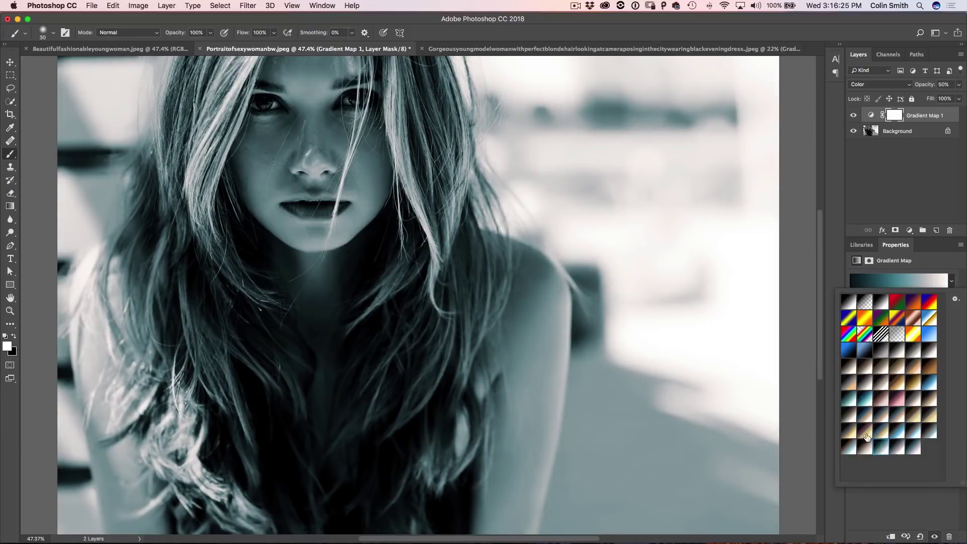
{"action": "left_click", "coordinate": [897, 149]}
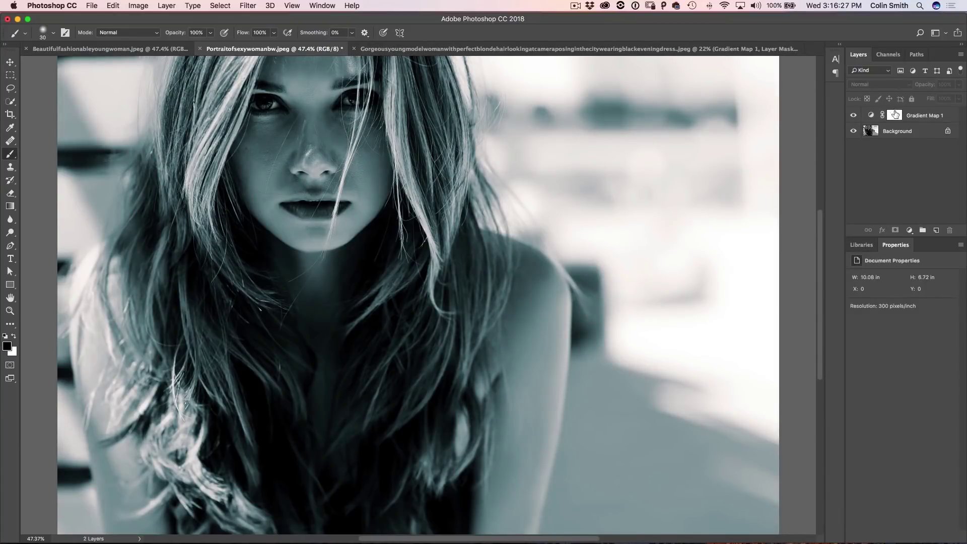
{"action": "left_click", "coordinate": [894, 115]}
{"action": "mouse_move", "coordinate": [927, 84]}
{"action": "left_mouse_down"}
{"action": "mouse_move", "coordinate": [886, 86]}
{"action": "mouse_move", "coordinate": [961, 86]}
{"action": "mouse_move", "coordinate": [912, 87]}
{"action": "mouse_move", "coordinate": [929, 89]}
{"action": "left_mouse_up"}
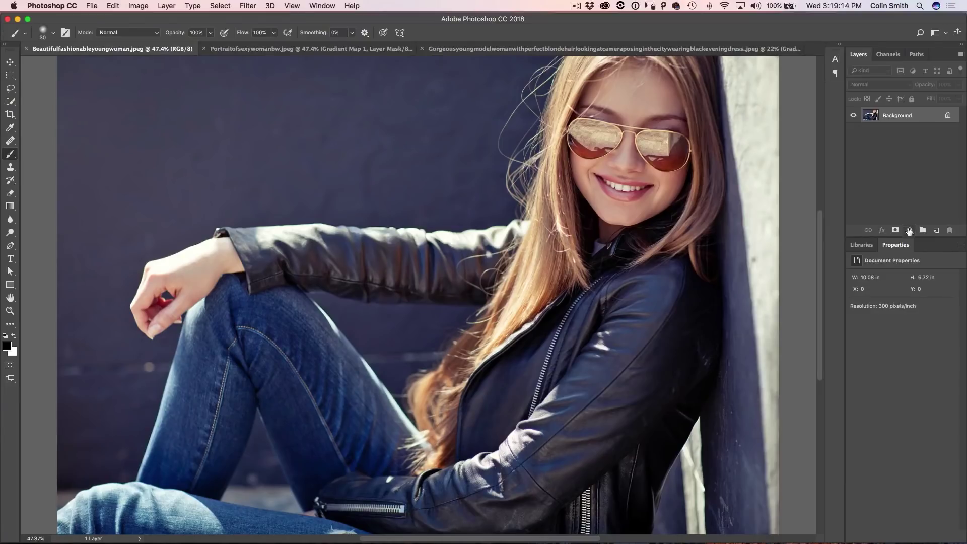
- Add a Gradient Map adjustment layer to the portrait with sunglasses and set it to Color blend mode at 33% opacity
{"action": "left_click", "coordinate": [909, 230]}
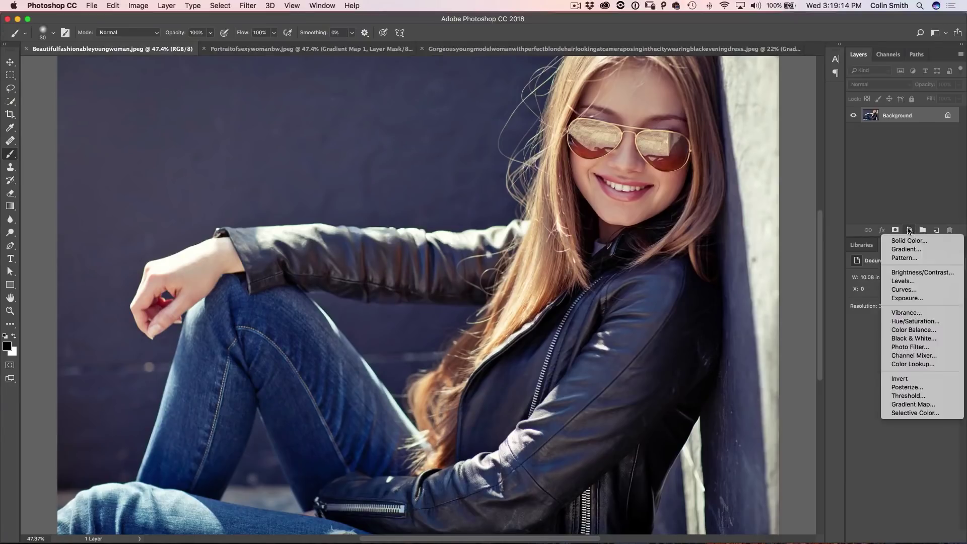
{"action": "left_click", "coordinate": [912, 404]}
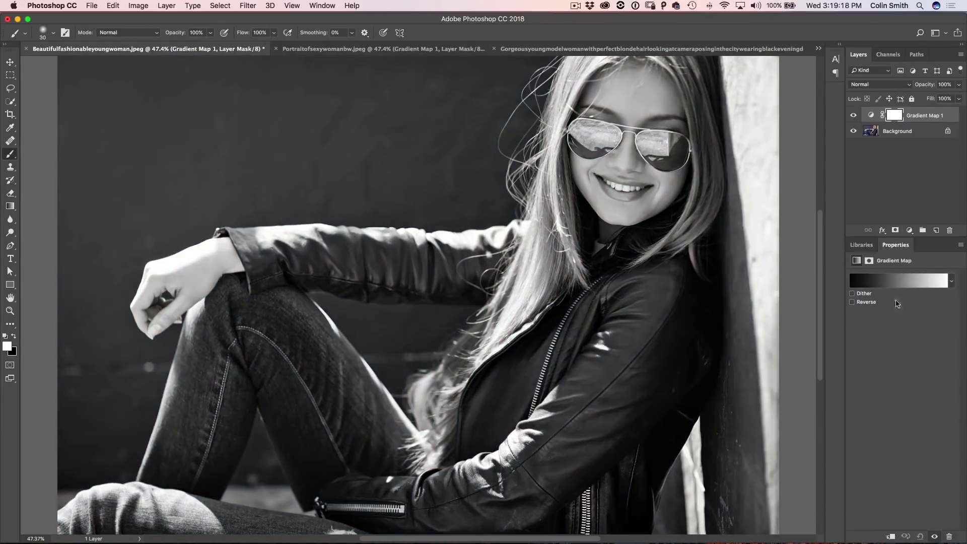
{"action": "left_click", "coordinate": [882, 87]}
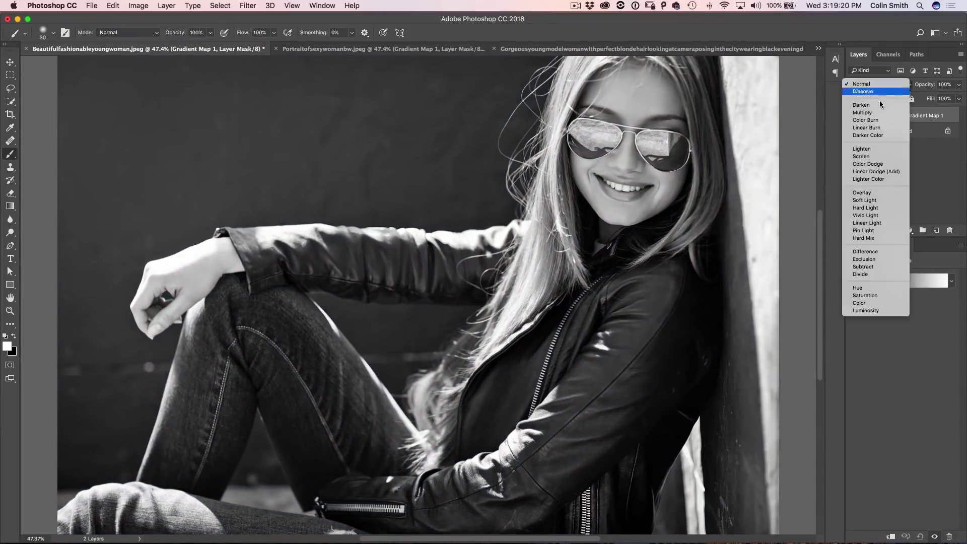
{"action": "left_click", "coordinate": [886, 301]}
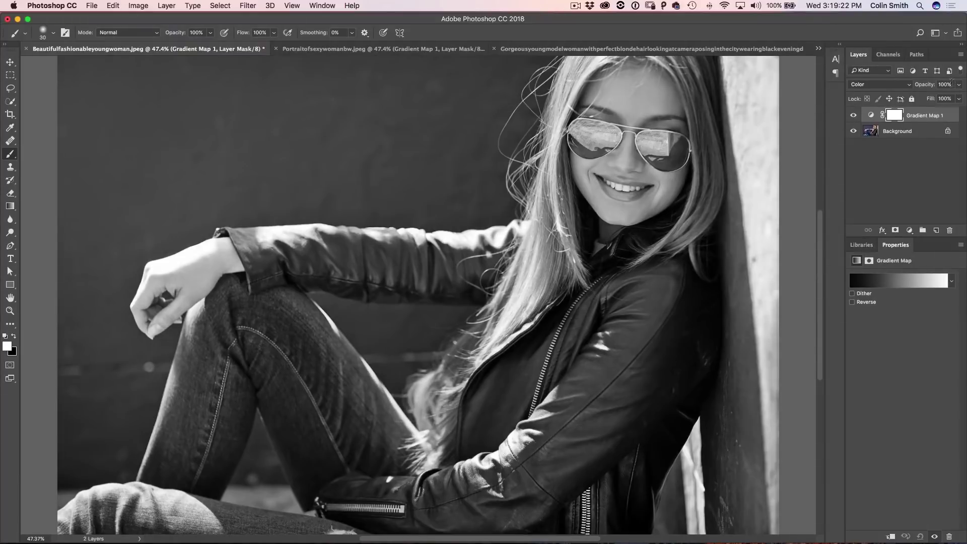
{"action": "left_click", "coordinate": [951, 84]}
{"action": "type", "text": "33"}
- Open the gradient map's gradient for editing, move the editor clear of the face, and apply the Black, White preset
{"action": "left_click", "coordinate": [891, 281]}
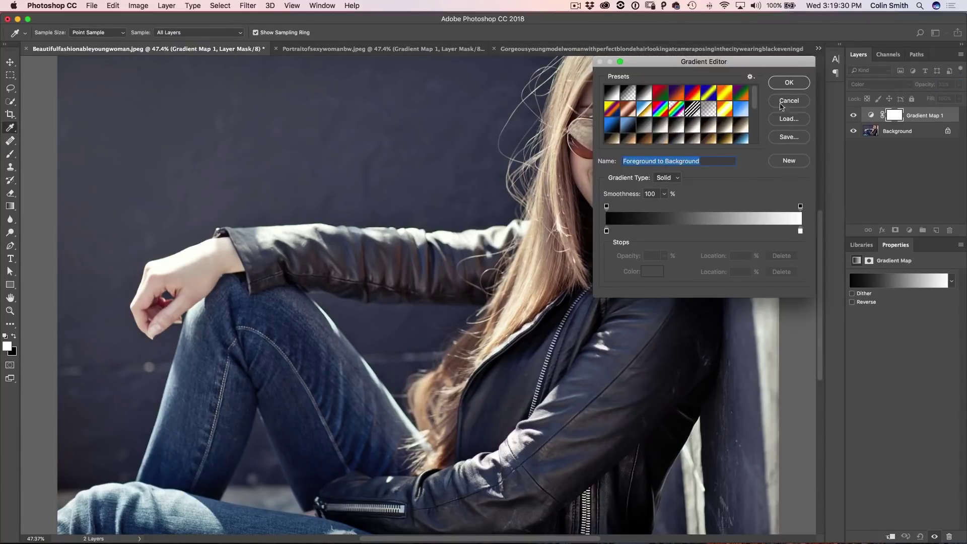
{"action": "left_click_drag", "start_coordinate": [750, 65], "coordinate": [222, 66]}
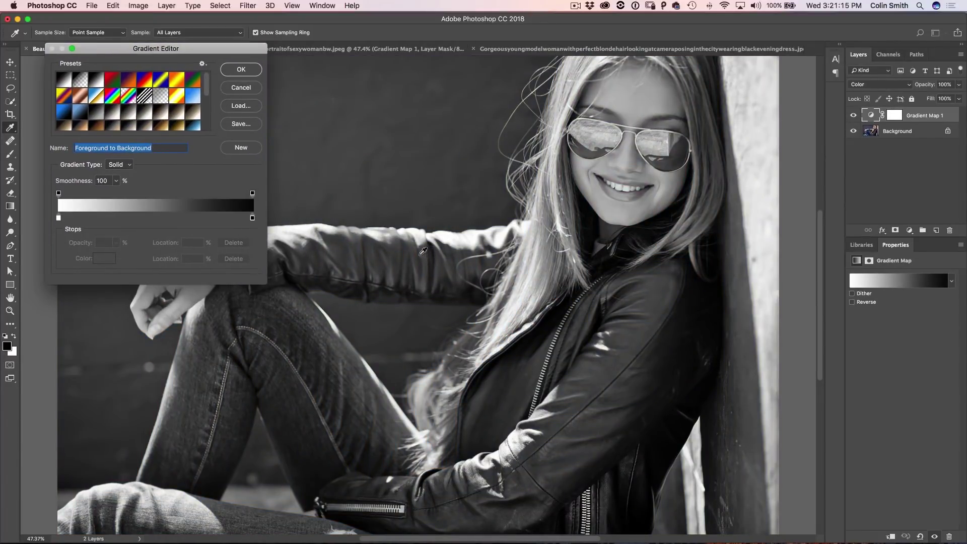
{"action": "left_click", "coordinate": [97, 79]}
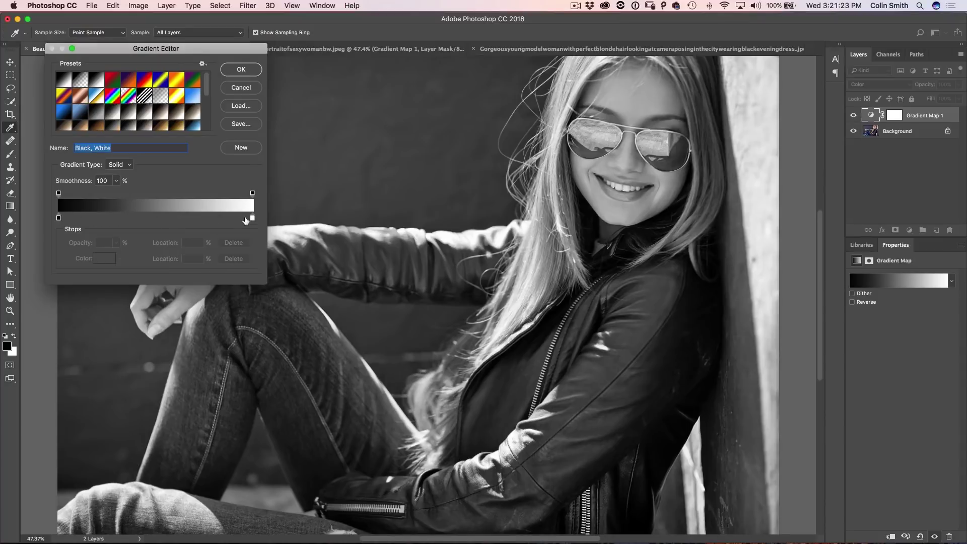
- Change the gradient's black color stop at 0% to bright cyan, #00eaff
{"action": "left_click", "coordinate": [58, 218]}
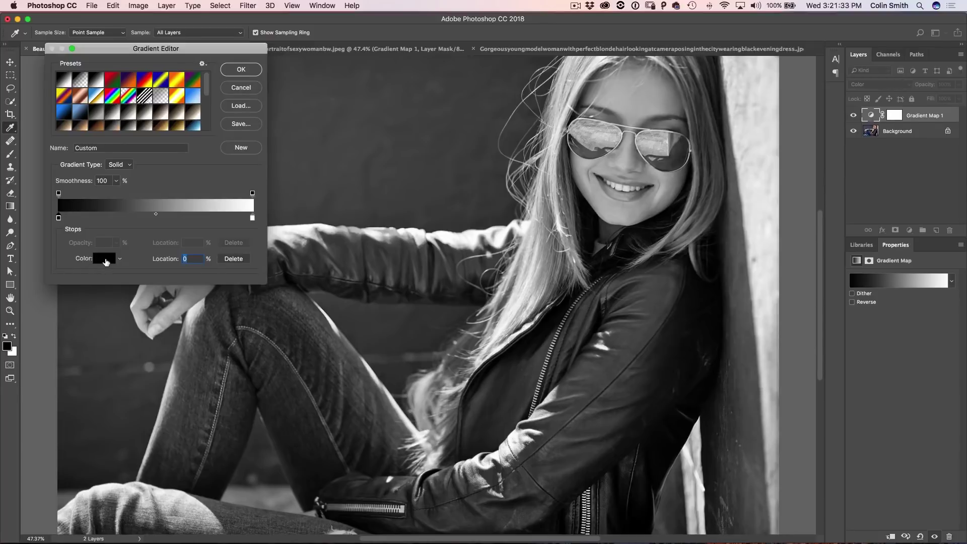
{"action": "left_click", "coordinate": [106, 260]}
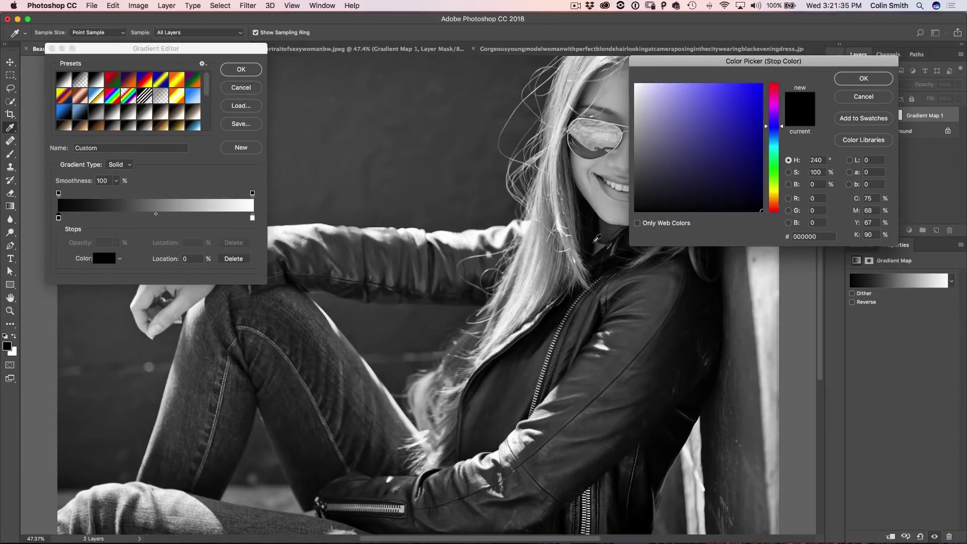
{"action": "left_click_drag", "start_coordinate": [781, 127], "coordinate": [781, 147]}
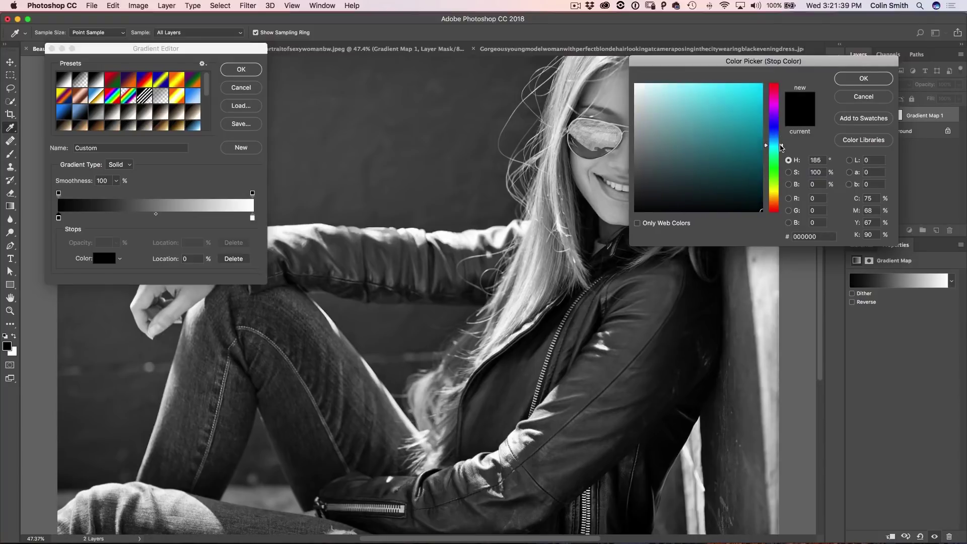
{"action": "left_click_drag", "start_coordinate": [752, 113], "coordinate": [763, 87]}
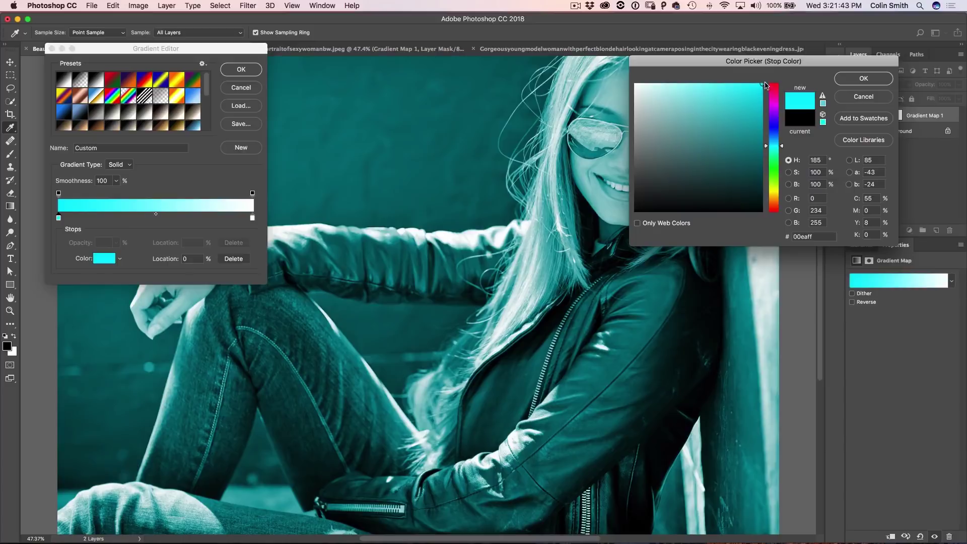
{"action": "left_click", "coordinate": [857, 83]}
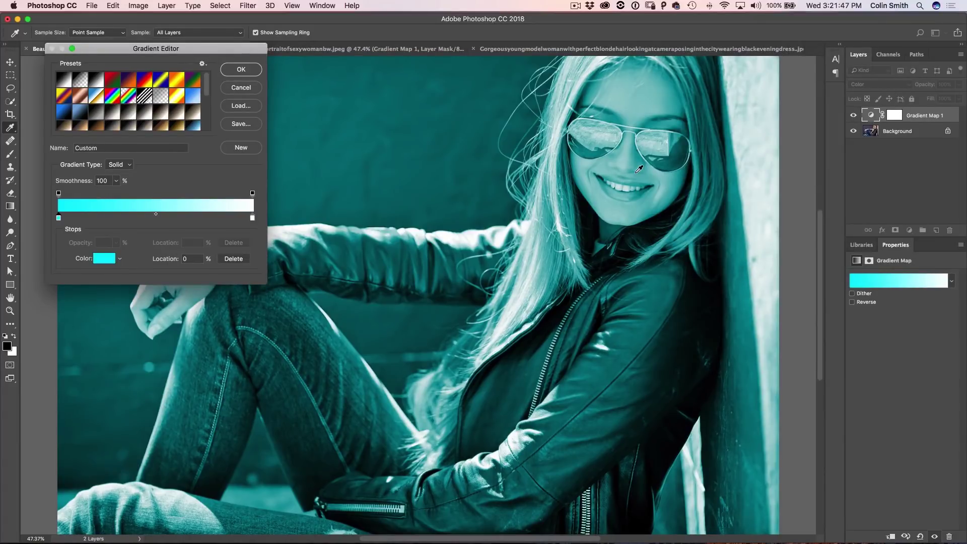
- Duplicate the white color stop to the 90% location and color the copy orange-yellow, #ffba00
{"action": "left_click", "coordinate": [252, 218]}
{"action": "key", "text": "alt"}
{"action": "left_click_drag", "start_coordinate": [253, 220], "coordinate": [234, 221]}
{"action": "left_click", "coordinate": [108, 260]}
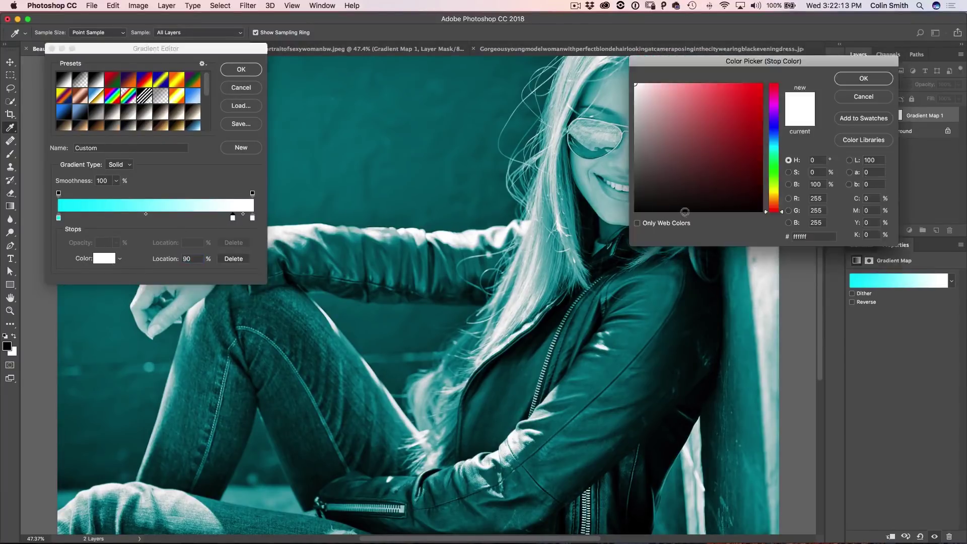
{"action": "left_click_drag", "start_coordinate": [774, 195], "coordinate": [775, 197]}
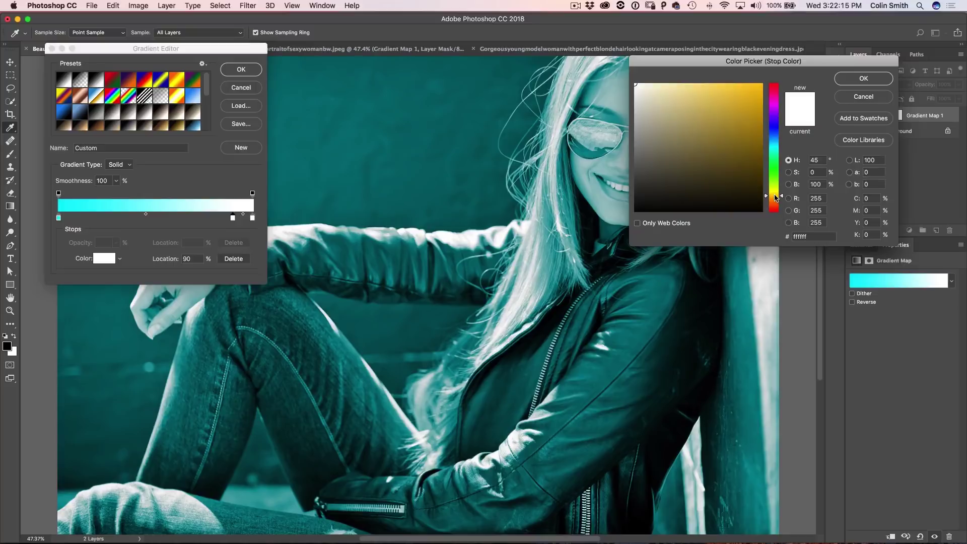
{"action": "left_click", "coordinate": [751, 99]}
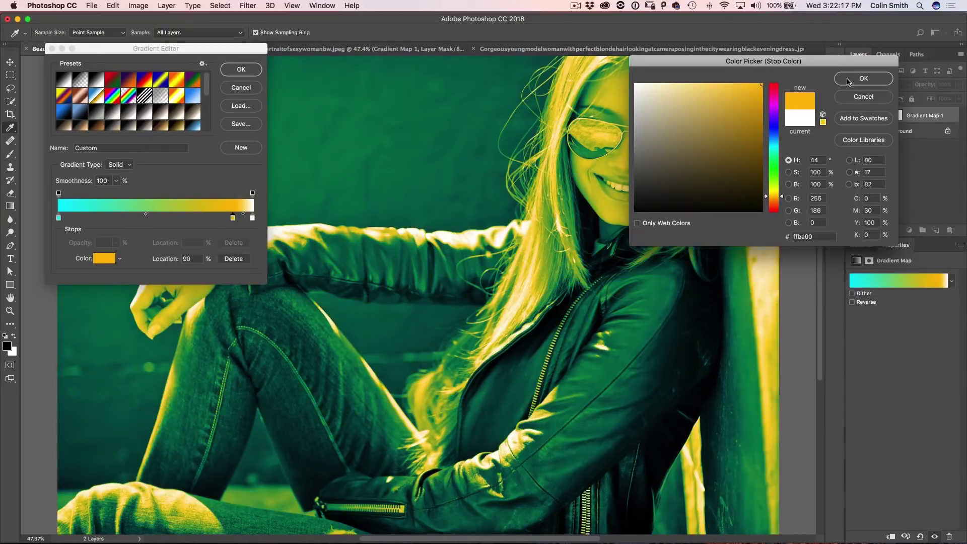
{"action": "left_click", "coordinate": [863, 78]}
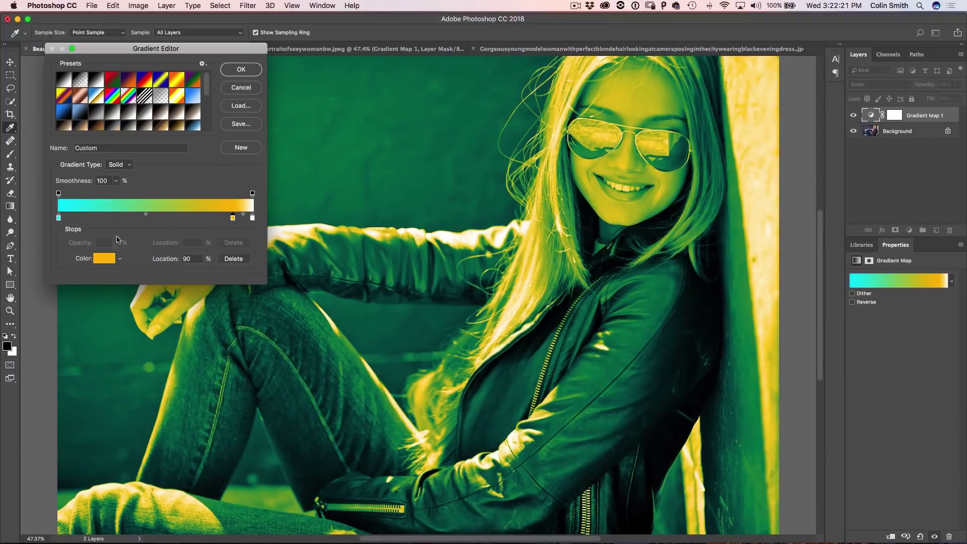
- Duplicate the cyan stop slightly inward from the shadow end and change the stop at 0% to black, #000000
{"action": "left_click_drag", "start_coordinate": [59, 218], "coordinate": [71, 219]}
{"action": "left_click", "coordinate": [59, 217]}
{"action": "left_click", "coordinate": [104, 258]}
{"action": "left_click_drag", "start_coordinate": [702, 204], "coordinate": [605, 217]}
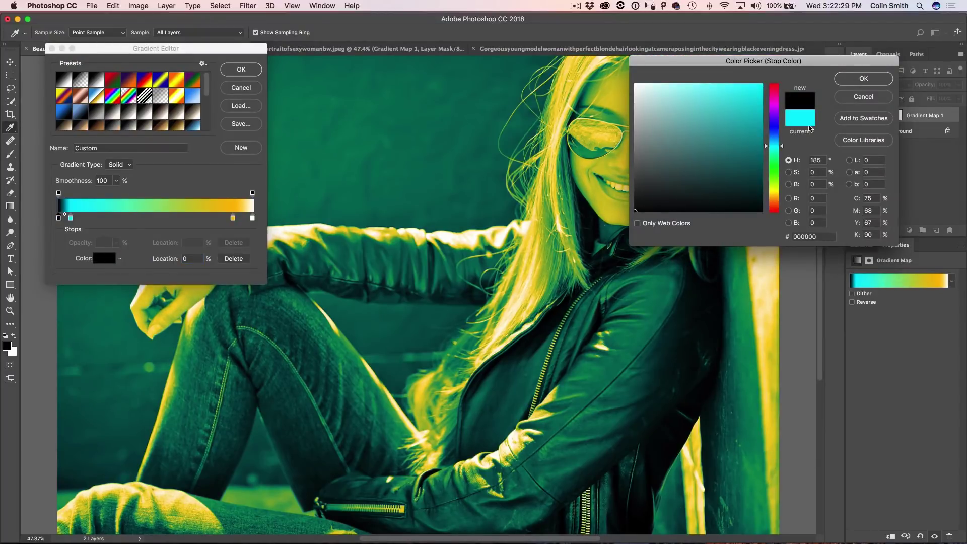
{"action": "left_click", "coordinate": [849, 79]}
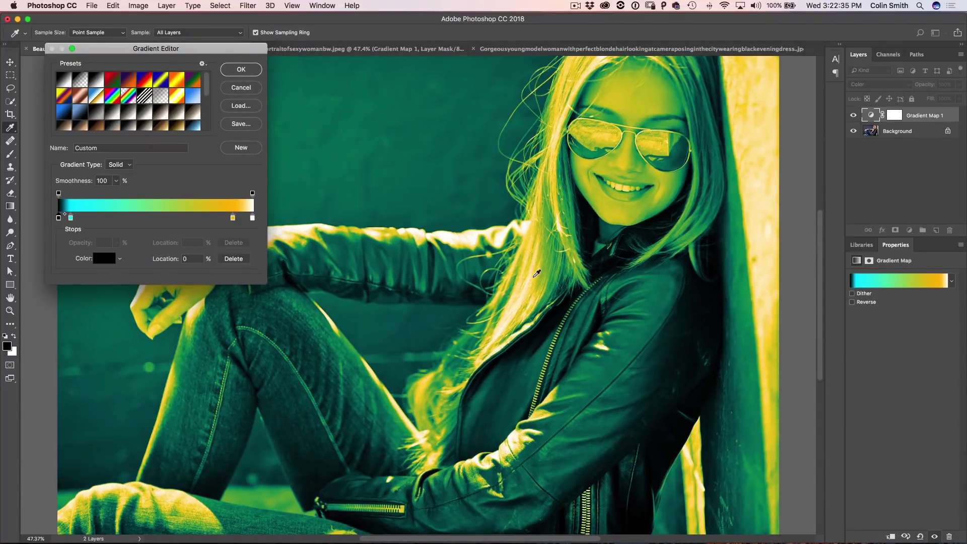
- Try the orange stop at 52% and 59% and the white stop at 75%, and return the white stop to 100%
{"action": "left_click_drag", "start_coordinate": [233, 219], "coordinate": [159, 218]}
{"action": "left_click", "coordinate": [245, 220]}
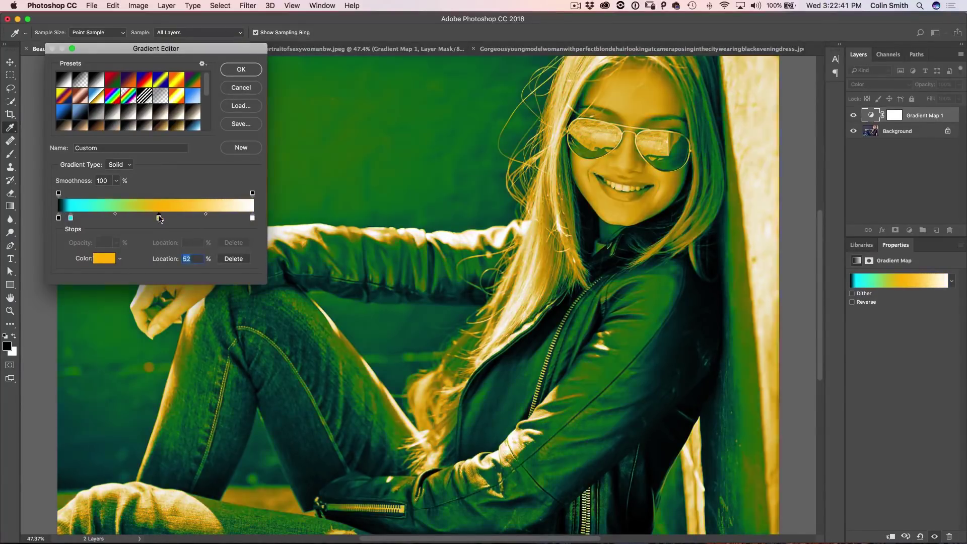
{"action": "mouse_move", "coordinate": [160, 221]}
{"action": "left_mouse_down"}
{"action": "mouse_move", "coordinate": [150, 219]}
{"action": "mouse_move", "coordinate": [246, 218]}
{"action": "mouse_move", "coordinate": [173, 220]}
{"action": "left_mouse_up"}
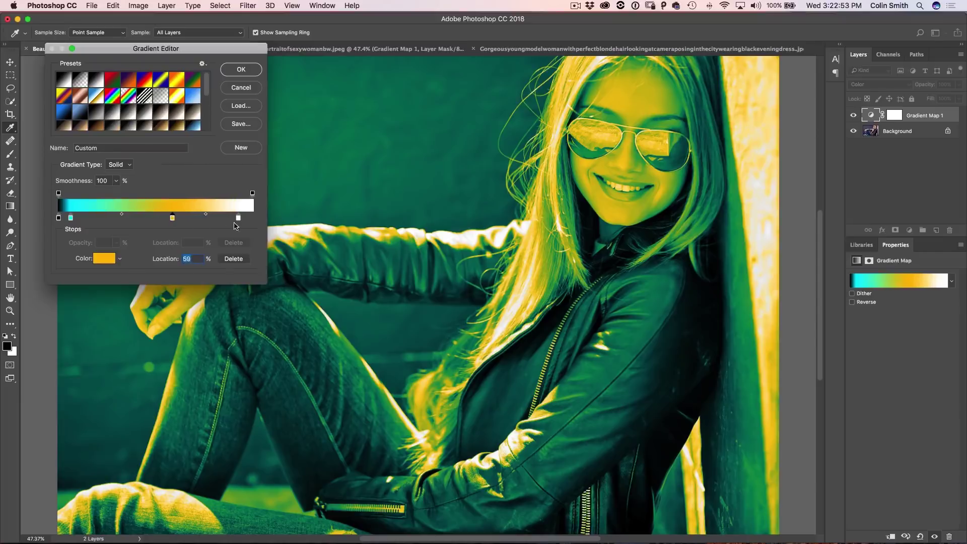
{"action": "left_click_drag", "start_coordinate": [238, 218], "coordinate": [204, 220]}
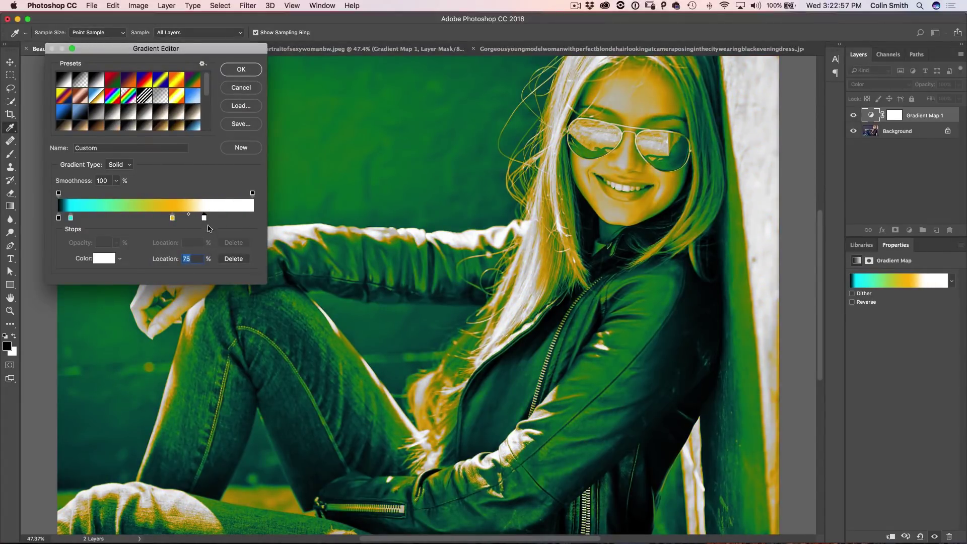
{"action": "left_click_drag", "start_coordinate": [205, 220], "coordinate": [259, 220]}
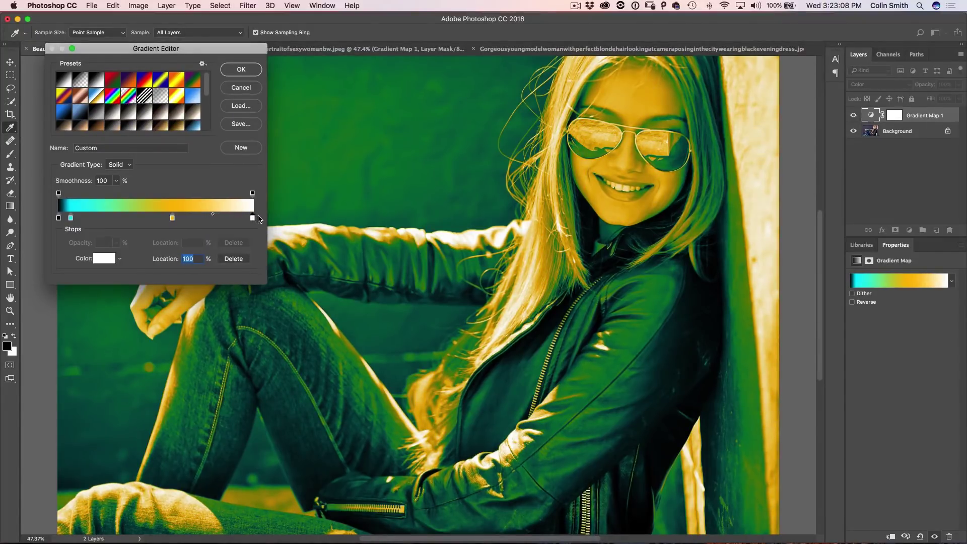
- Place the orange stop at 83%, its midpoint toward white at 76%, and the cyan stop at 5%
{"action": "left_click_drag", "start_coordinate": [175, 220], "coordinate": [221, 221]}
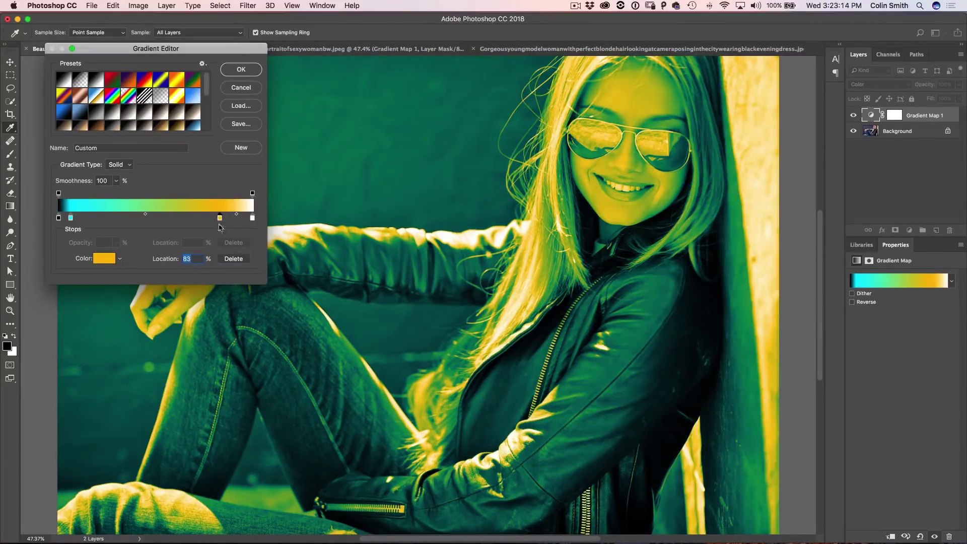
{"action": "left_click_drag", "start_coordinate": [237, 218], "coordinate": [231, 217]}
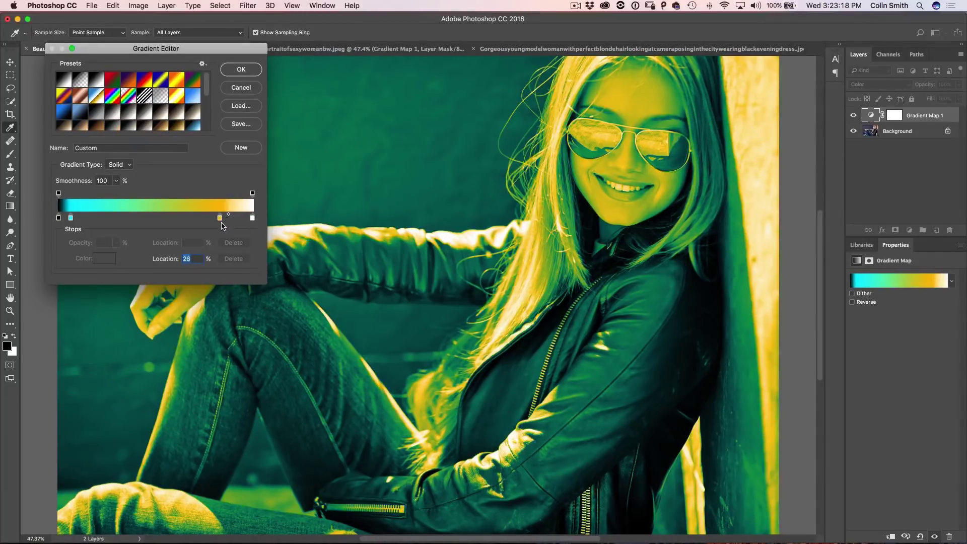
{"action": "left_click_drag", "start_coordinate": [230, 217], "coordinate": [244, 220]}
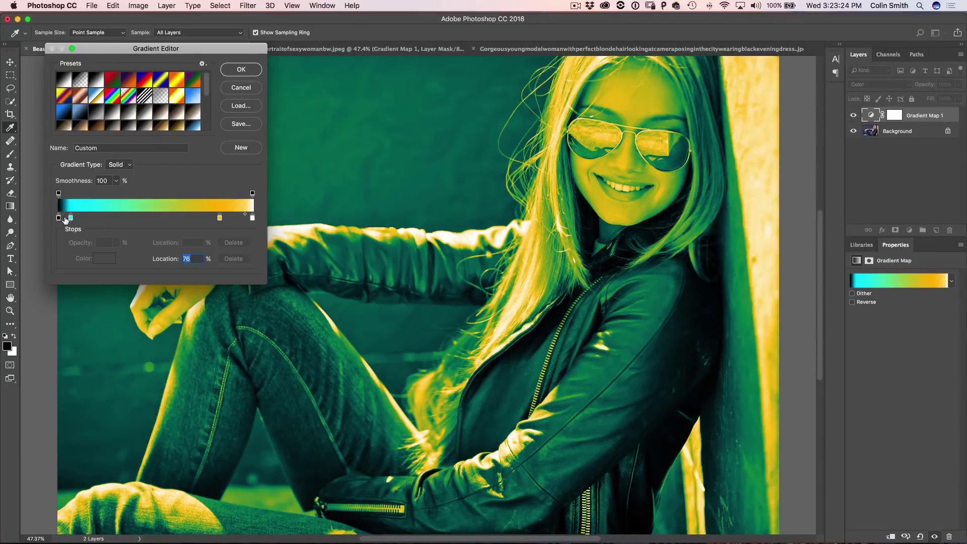
{"action": "mouse_move", "coordinate": [71, 220]}
{"action": "left_mouse_down"}
{"action": "mouse_move", "coordinate": [153, 220]}
{"action": "mouse_move", "coordinate": [73, 221]}
{"action": "left_mouse_up"}
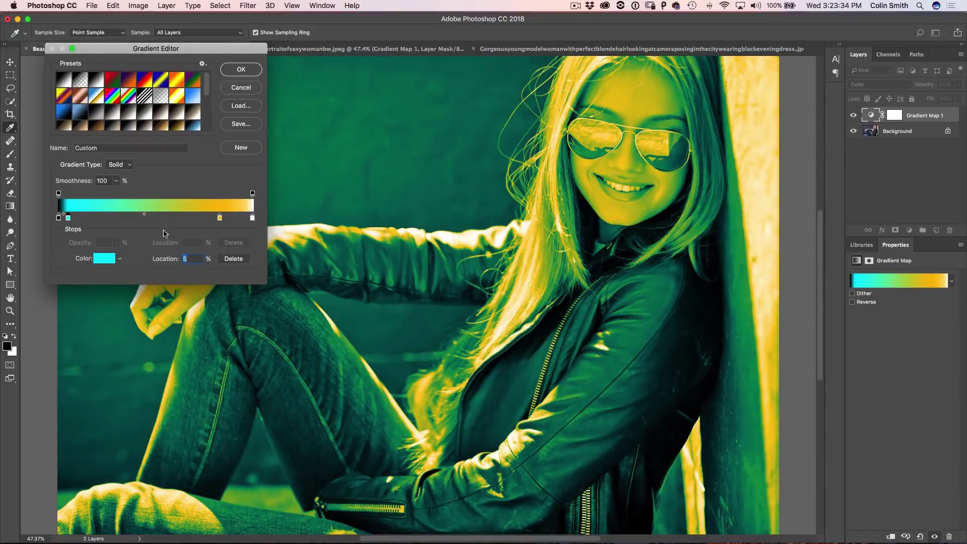
- Add a color stop at 49% between the cyan and orange stops and color it neutral gray, #8b8b8b
{"action": "left_click", "coordinate": [154, 218]}
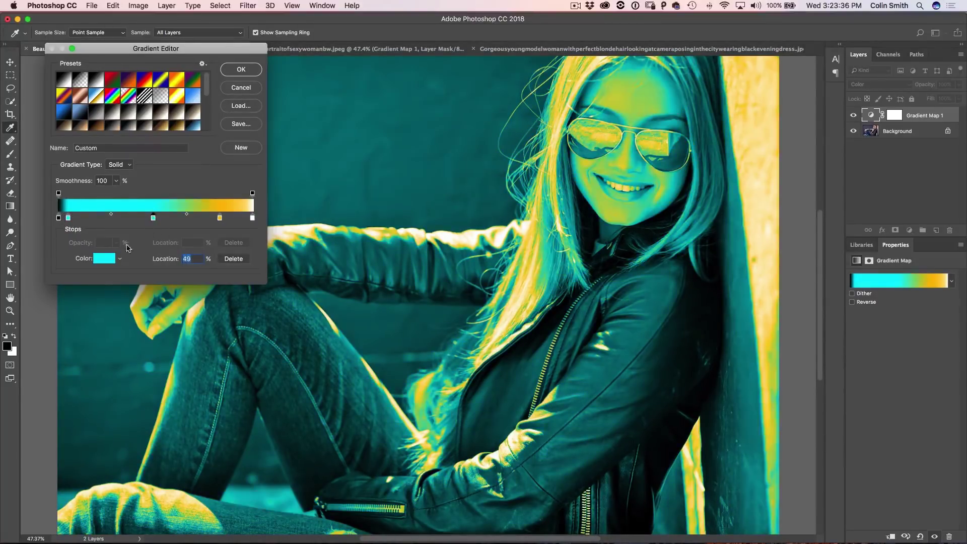
{"action": "left_click", "coordinate": [107, 259]}
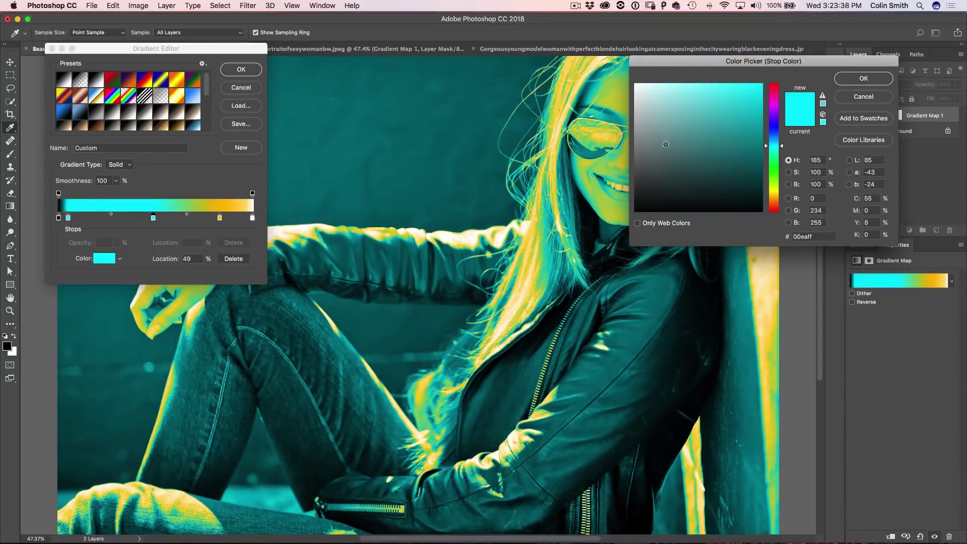
{"action": "left_click_drag", "start_coordinate": [666, 145], "coordinate": [627, 142]}
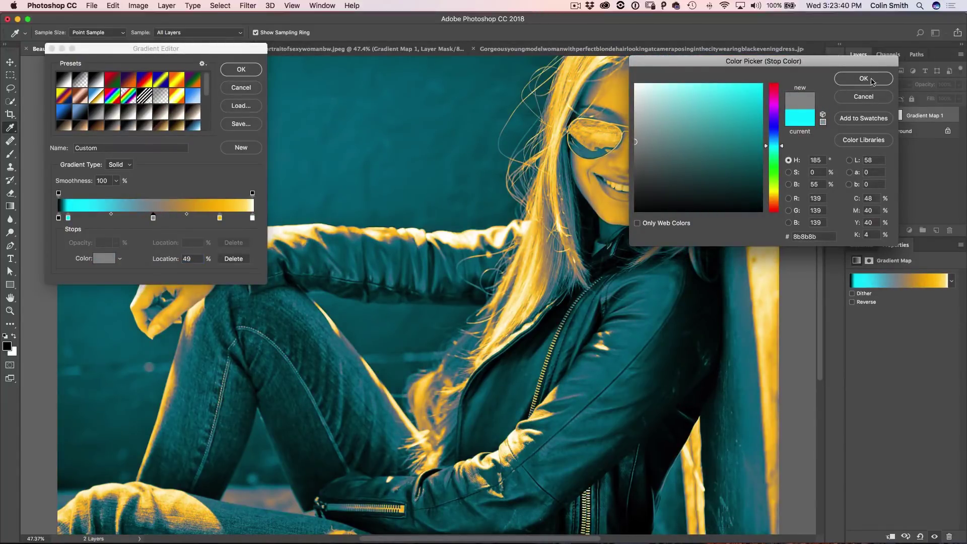
{"action": "left_click", "coordinate": [863, 79]}
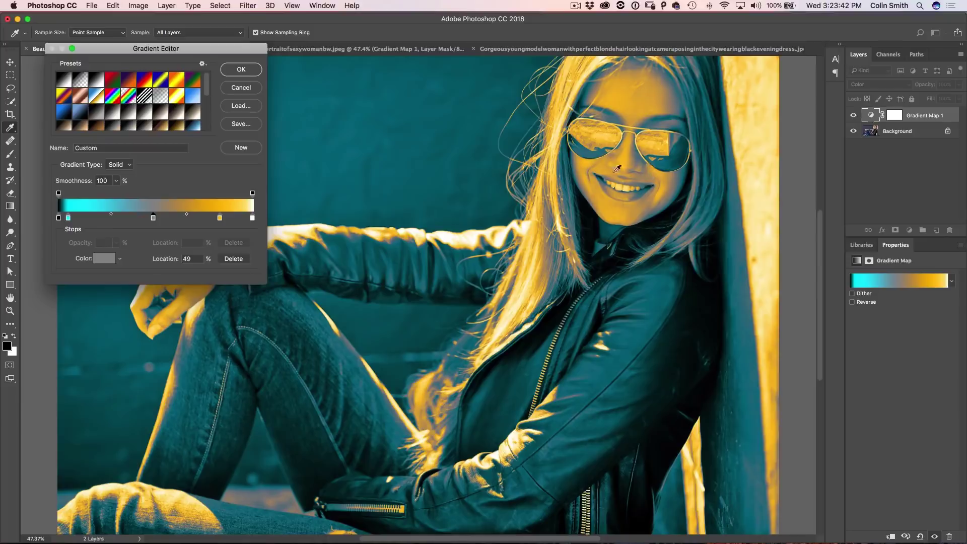
- Try the gray stop at 58% and return it near the middle, shift the cyan stop slightly inward, and place the orange stop at 85%
{"action": "mouse_move", "coordinate": [153, 220]}
{"action": "left_mouse_down"}
{"action": "mouse_move", "coordinate": [130, 222]}
{"action": "mouse_move", "coordinate": [165, 222]}
{"action": "left_mouse_up"}
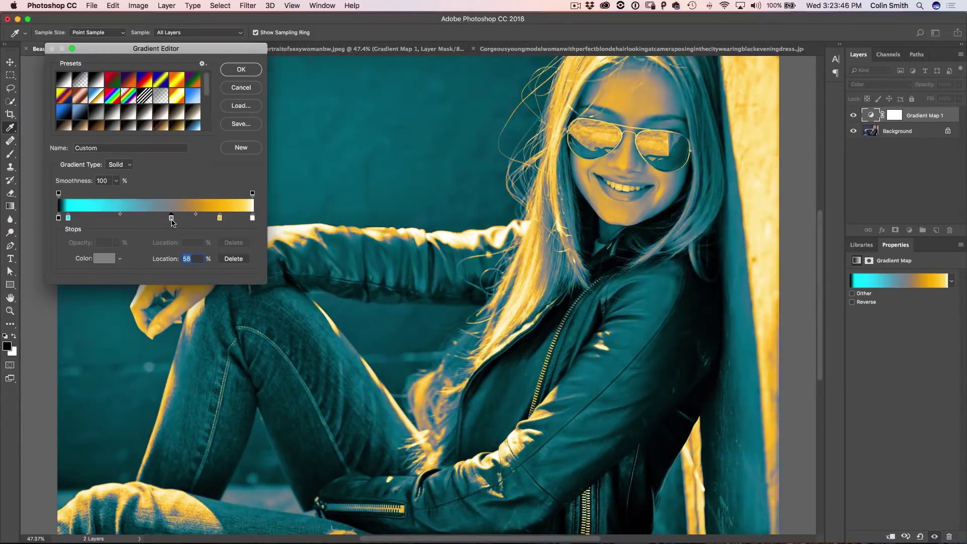
{"action": "left_click_drag", "start_coordinate": [71, 220], "coordinate": [78, 219]}
{"action": "left_click_drag", "start_coordinate": [221, 222], "coordinate": [224, 220]}
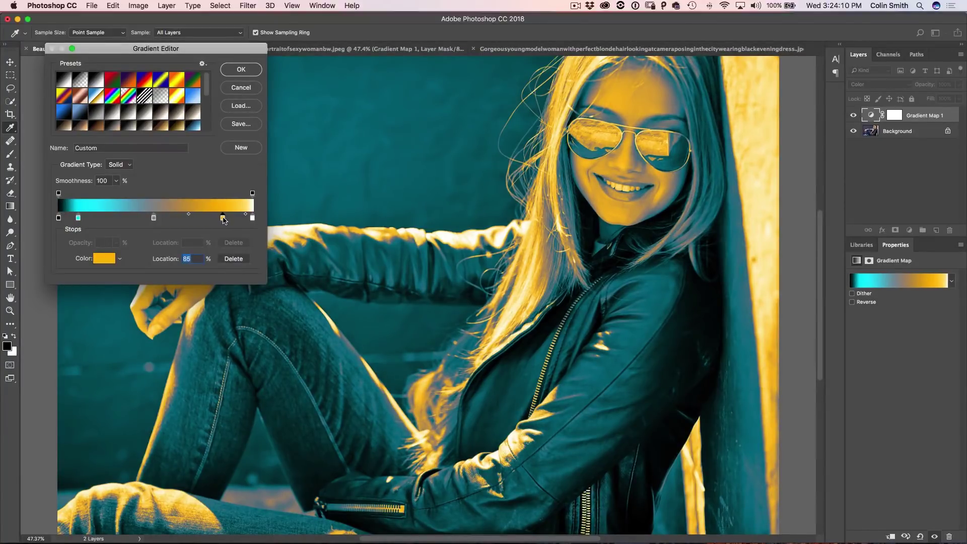
- Soften the orange stop to pale yellow, #ffe396, and accept the edited gradient
{"action": "left_click", "coordinate": [110, 259]}
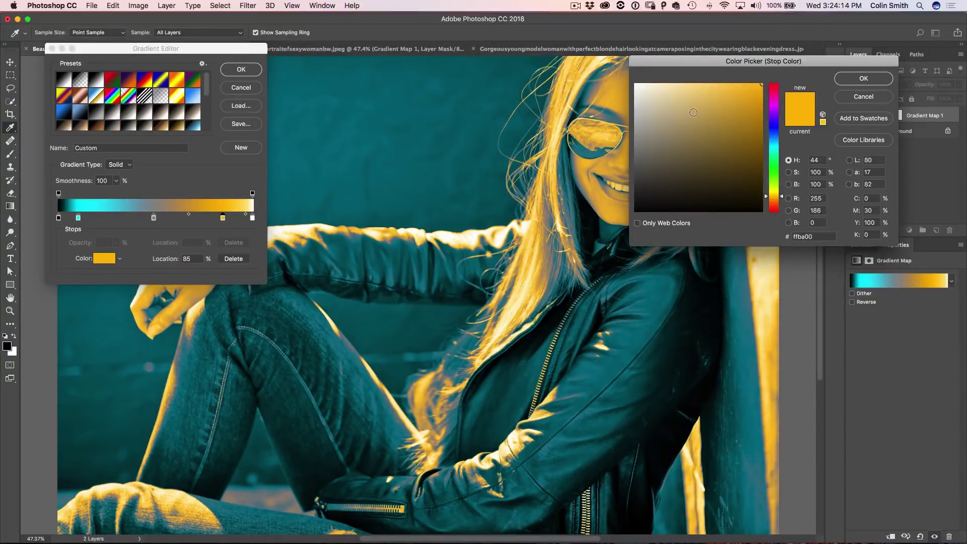
{"action": "left_click", "coordinate": [756, 85]}
{"action": "mouse_move", "coordinate": [757, 84]}
{"action": "left_mouse_down"}
{"action": "mouse_move", "coordinate": [673, 82]}
{"action": "mouse_move", "coordinate": [688, 83]}
{"action": "left_mouse_up"}
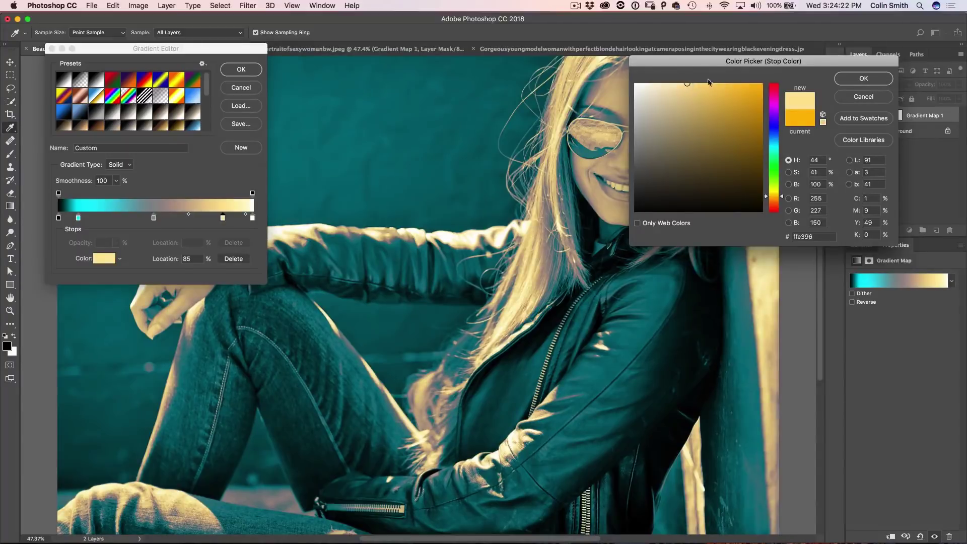
{"action": "left_click", "coordinate": [854, 80]}
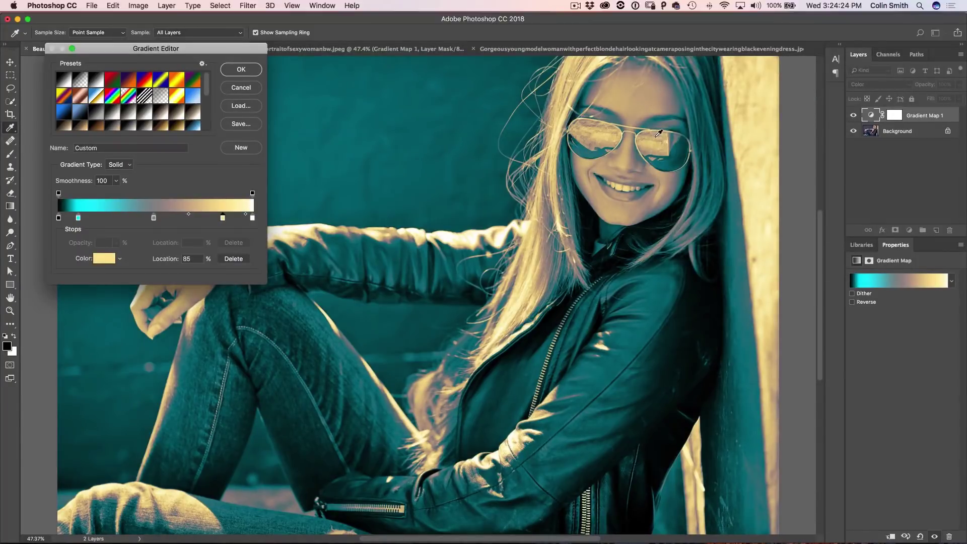
{"action": "left_click", "coordinate": [241, 69]}
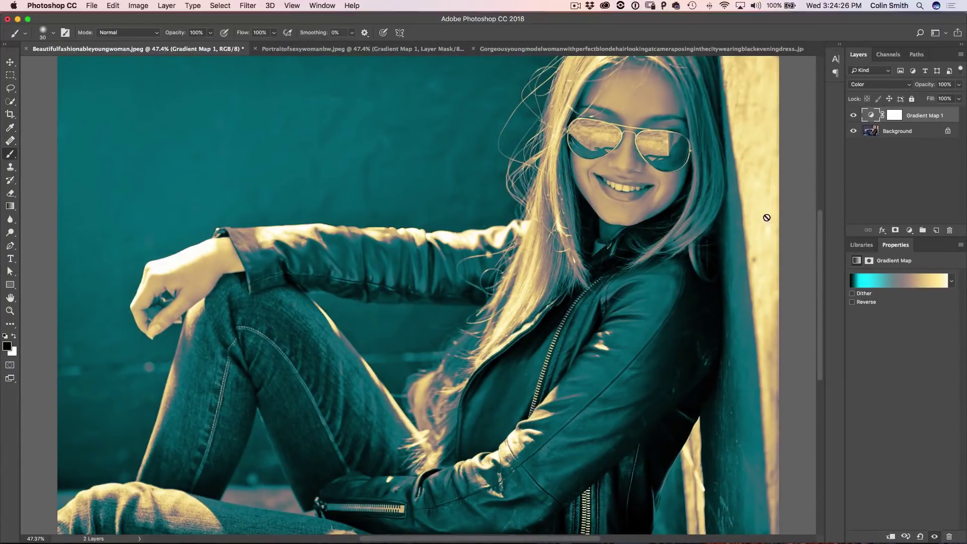
- Lower the Gradient Map layer's opacity to 0%, raise it to 34%, and toggle the layer's visibility to compare before and after
{"action": "left_click_drag", "start_coordinate": [924, 84], "coordinate": [709, 93]}
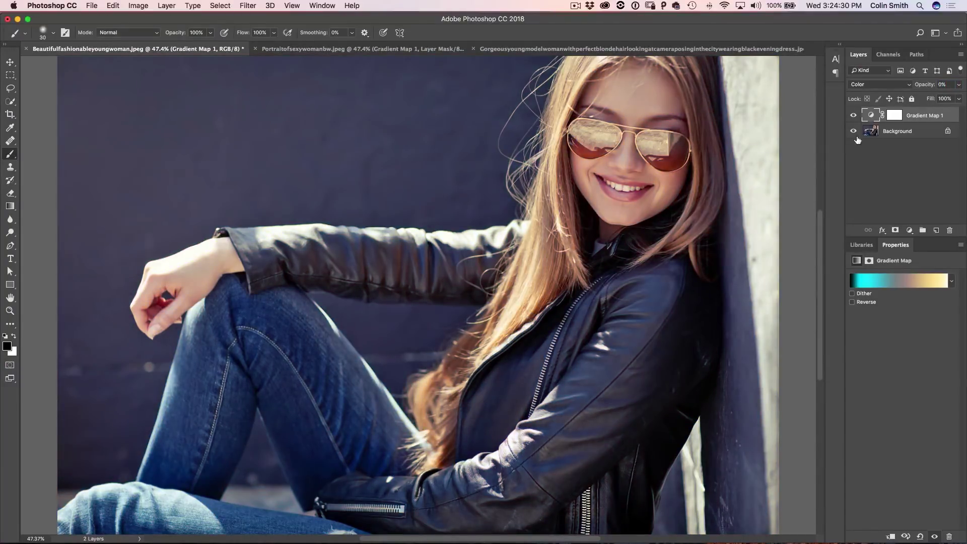
{"action": "mouse_move", "coordinate": [923, 87]}
{"action": "left_mouse_down"}
{"action": "mouse_move", "coordinate": [937, 88]}
{"action": "mouse_move", "coordinate": [922, 90]}
{"action": "left_mouse_up"}
{"action": "left_click", "coordinate": [853, 116]}
{"action": "left_click", "coordinate": [853, 115]}
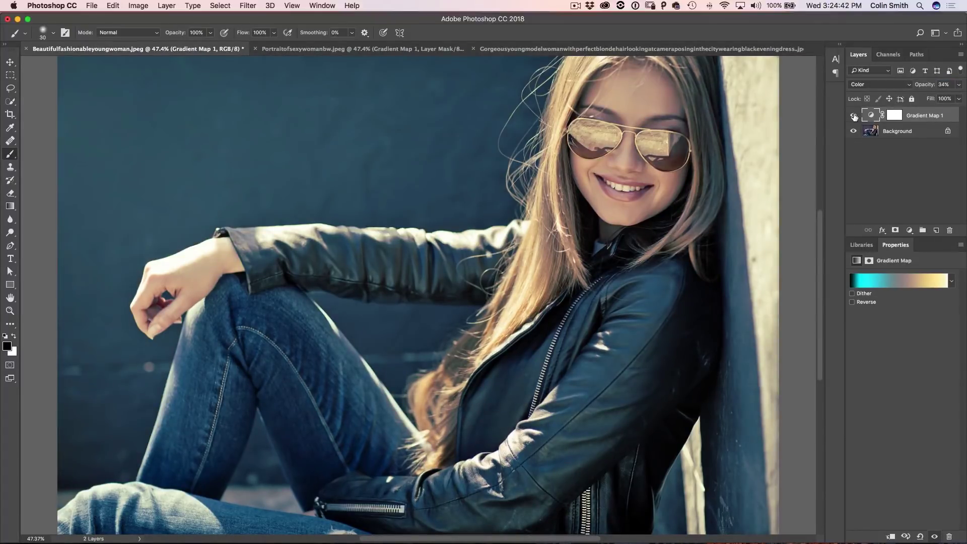